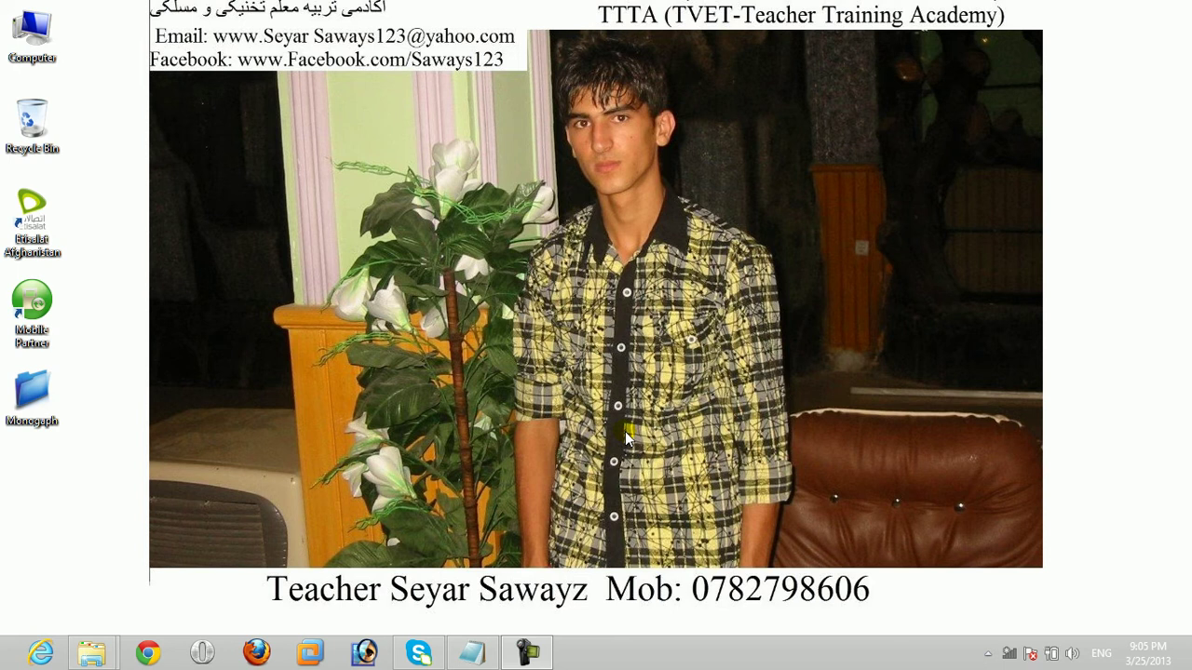
Step: Launch Excel from the Run prompt and create a blank workbook, Book1
key(super+r)
key(Return)
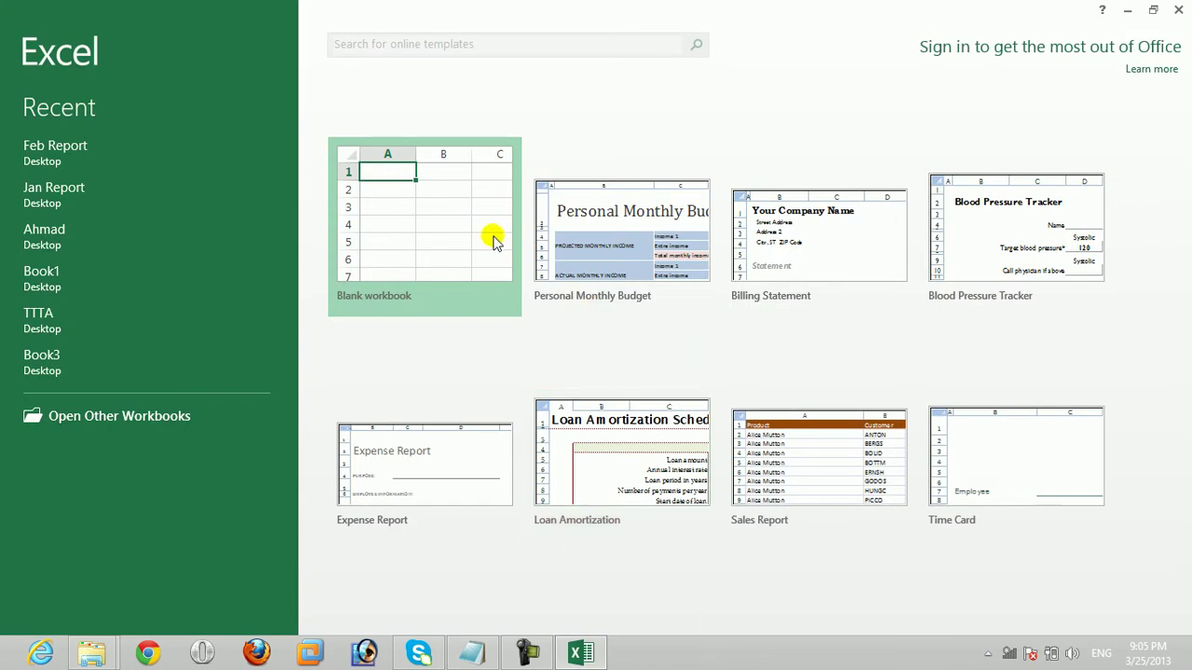
click(465, 235)
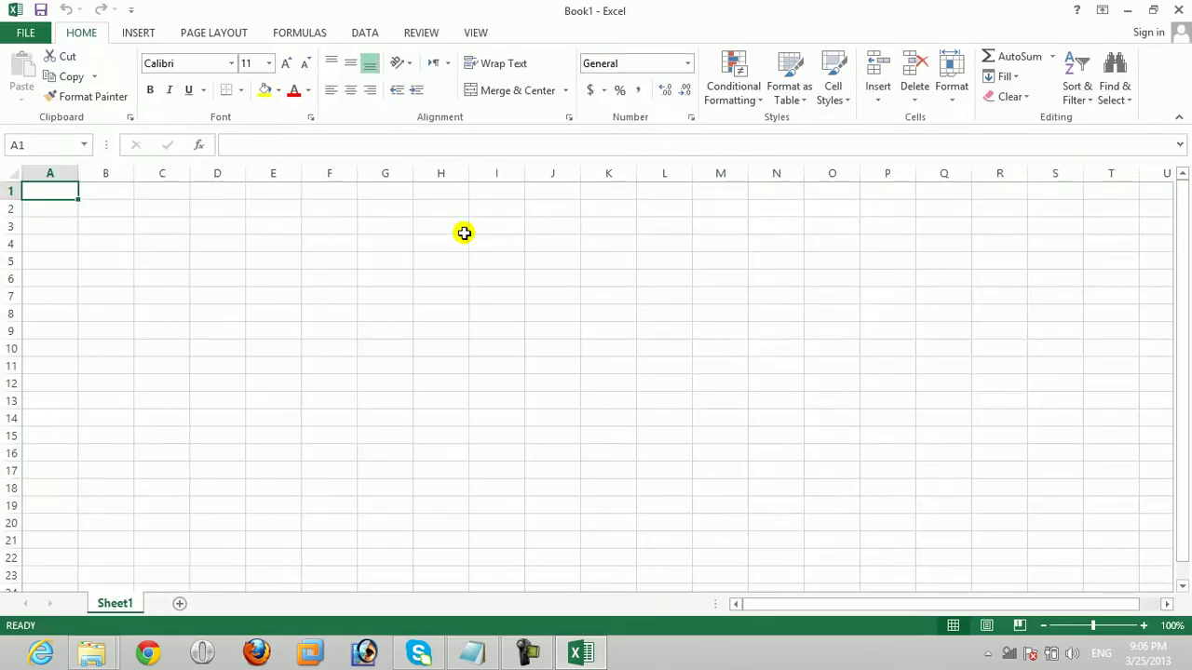
Step: Select cell C3, then bring up the File view listing Recent Workbooks
click(181, 228)
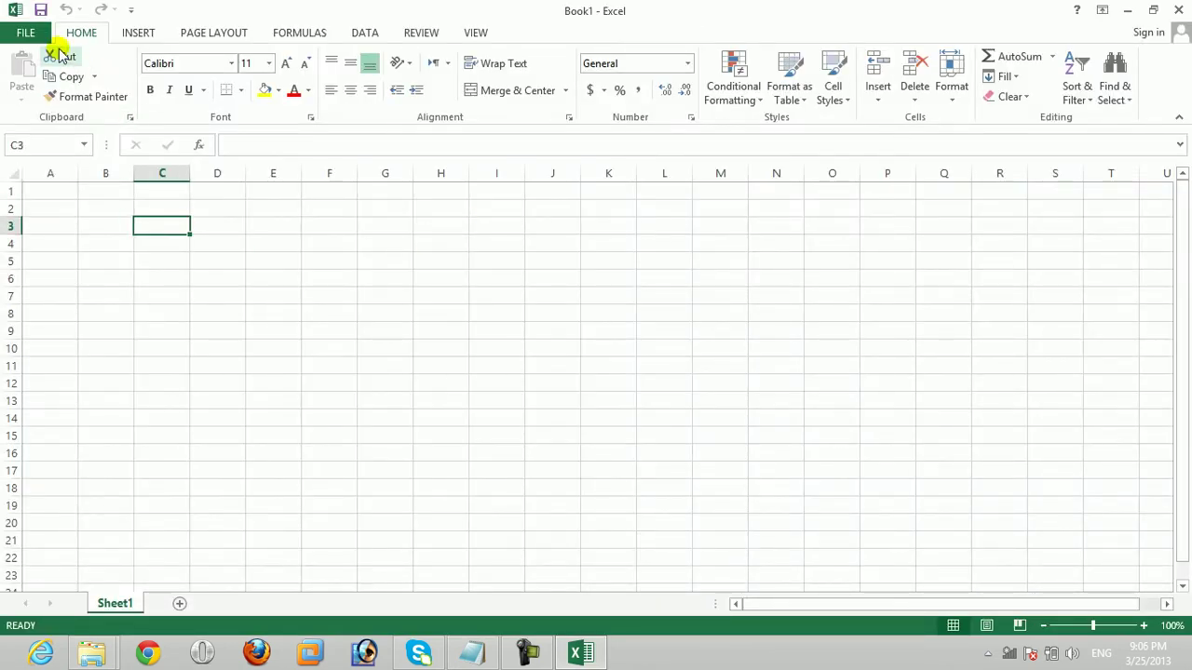
click(28, 33)
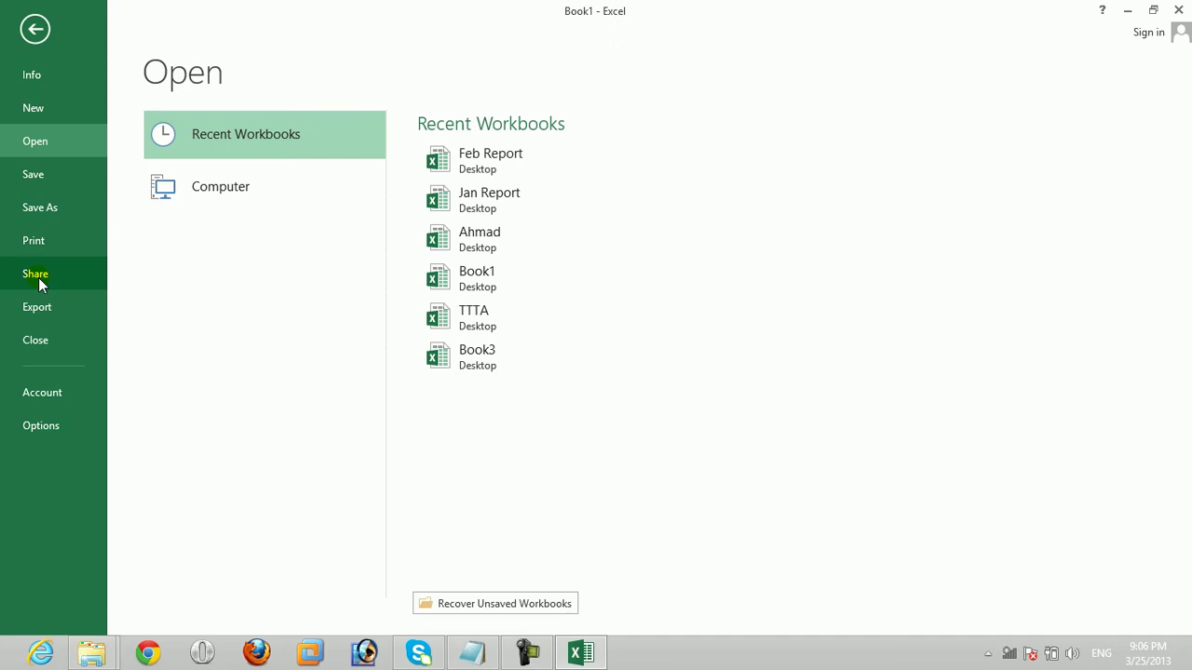
Step: Look over the Share page's Email send options and the Invite People save-to-SkyDrive steps
click(38, 277)
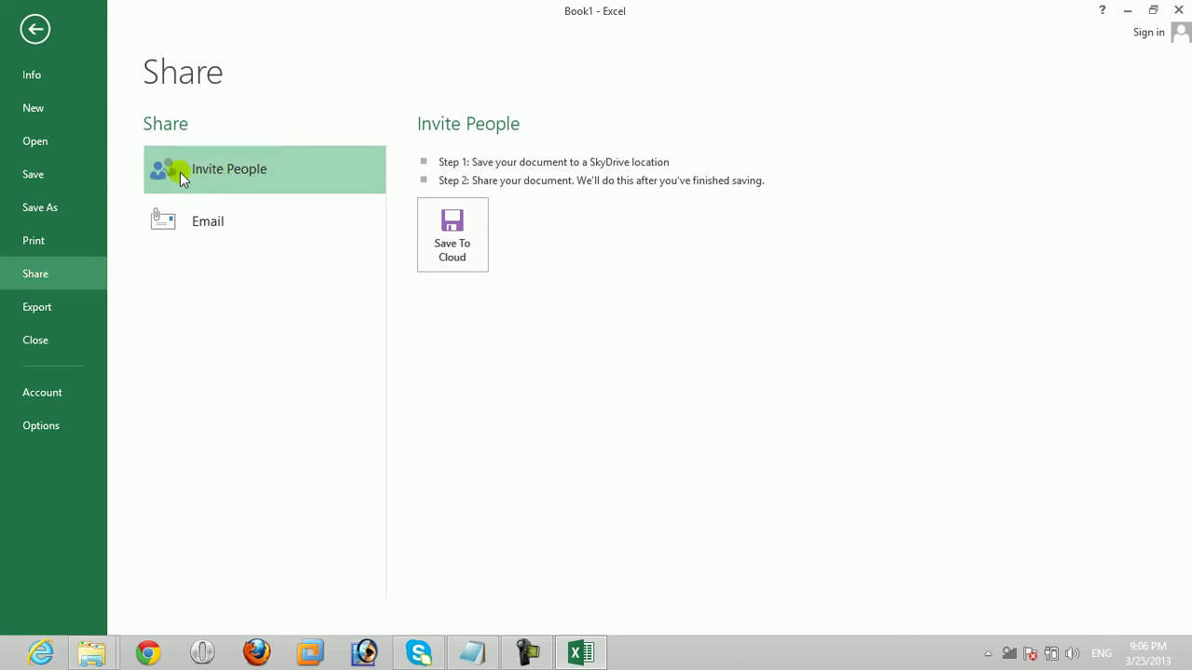
click(217, 434)
click(180, 234)
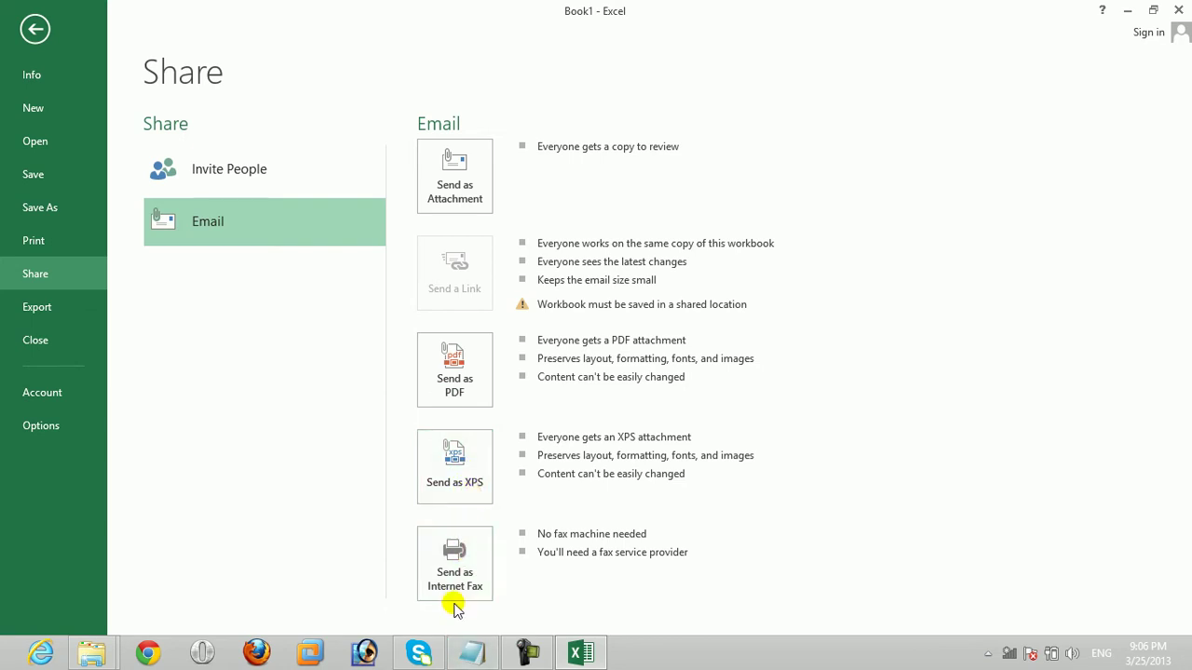
click(466, 193)
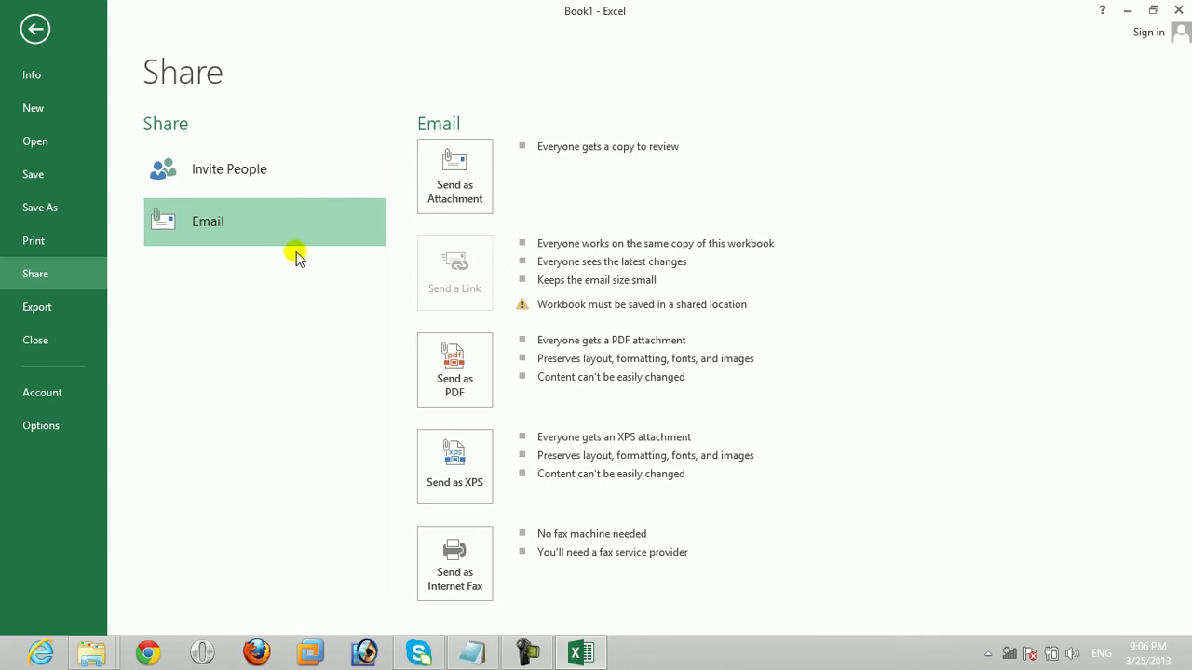
click(265, 160)
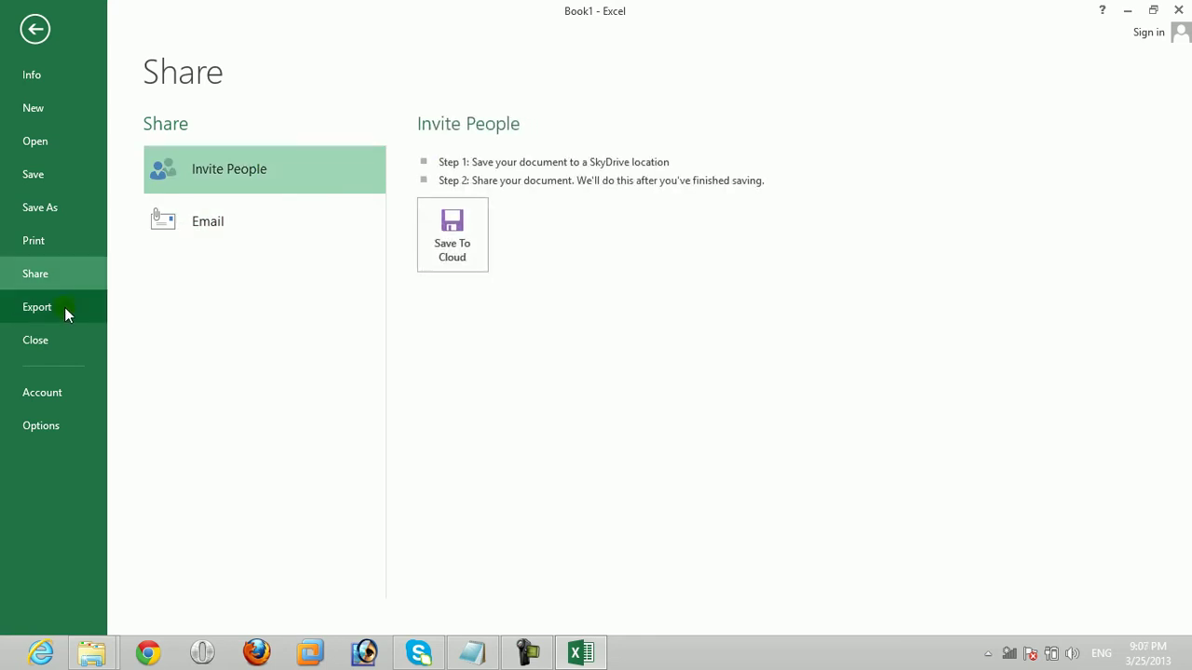
Step: Back on Sheet1, enter 'Excel' into all 99 cells of D6:L16 at once
click(47, 49)
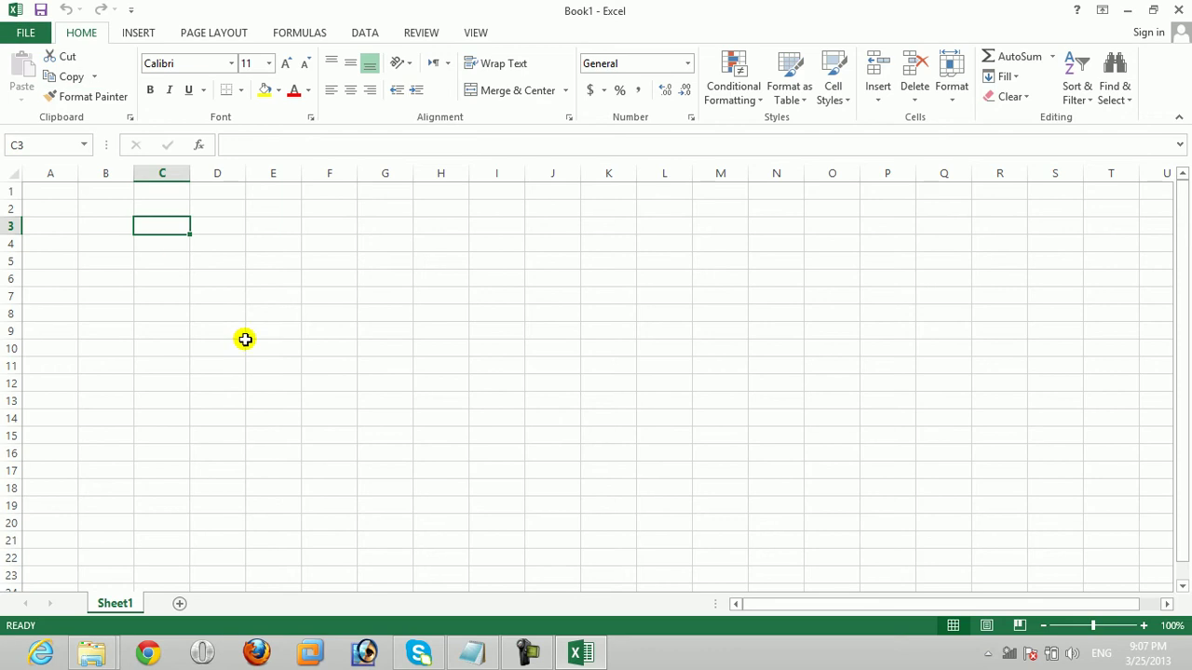
click(276, 287)
drag(236, 277, 664, 451)
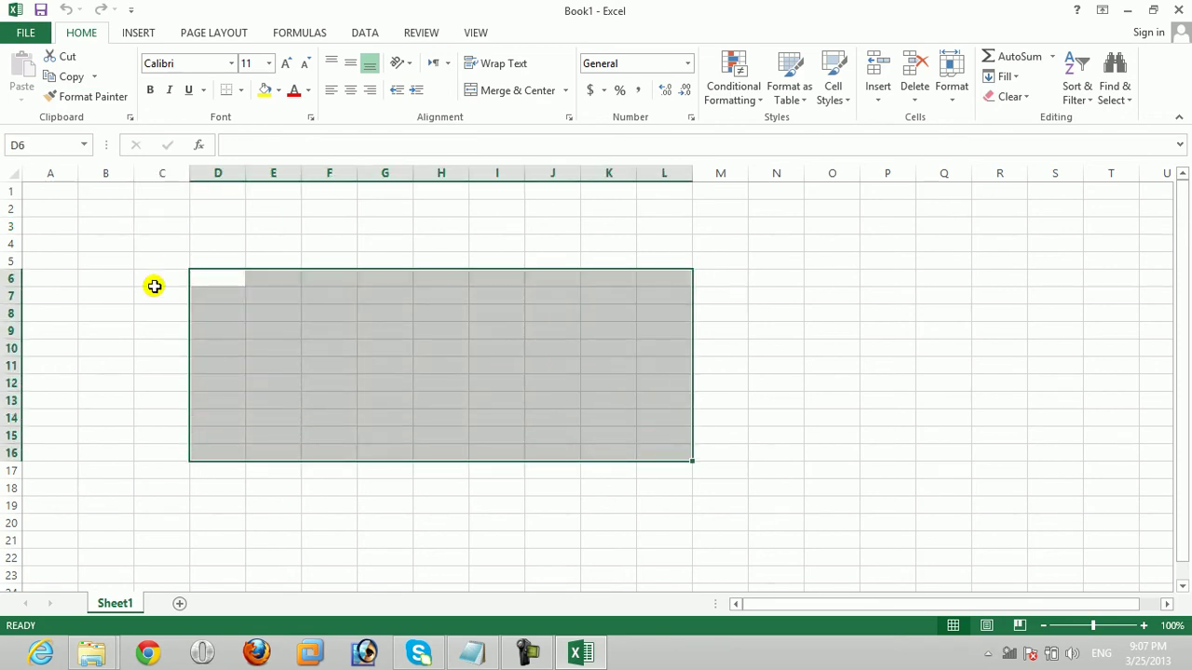
text(Excel)
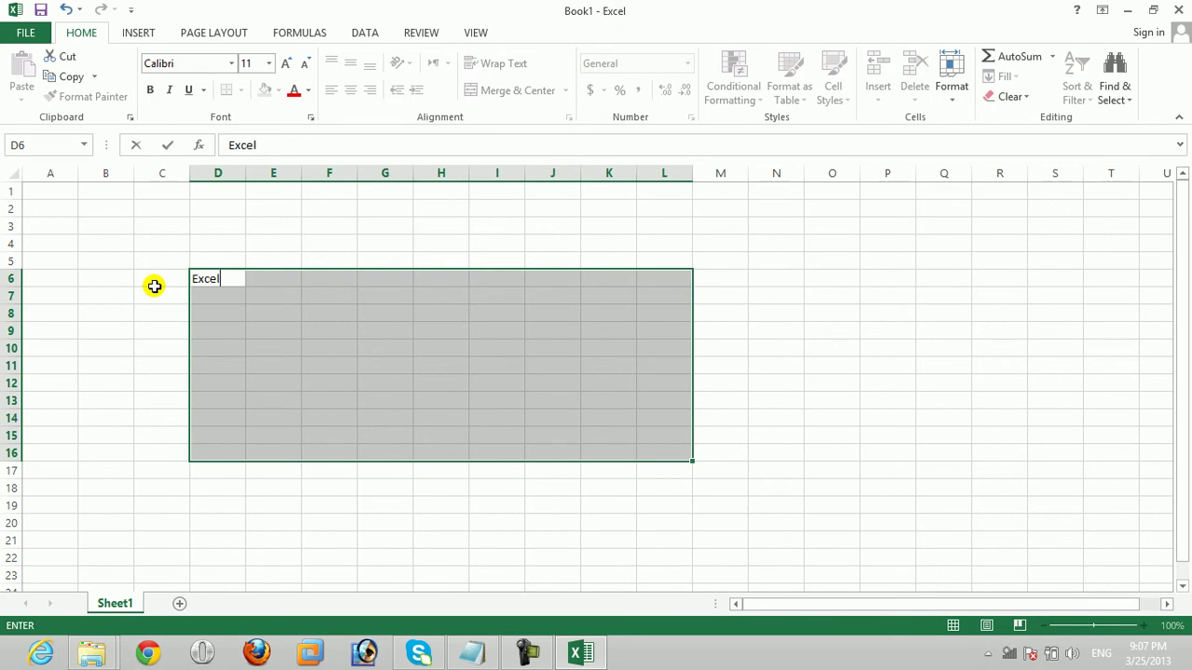
key(ctrl+Return)
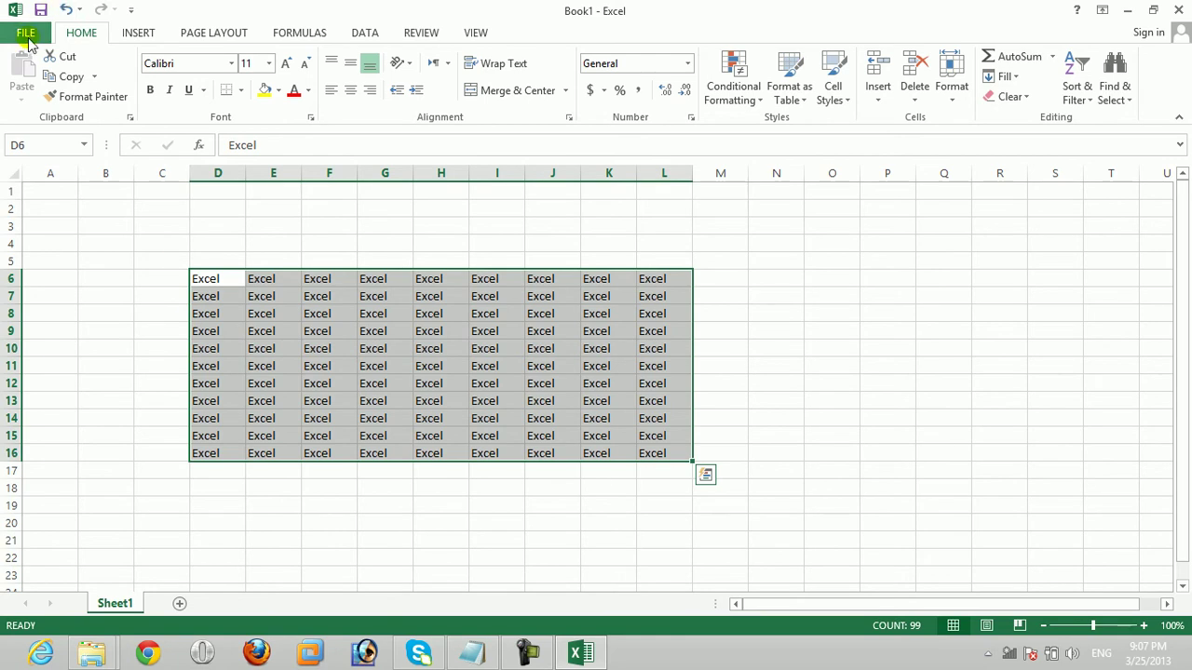
Step: Publish the workbook as Book1.pdf on the Desktop using Export > Create PDF/XPS
click(25, 33)
click(49, 315)
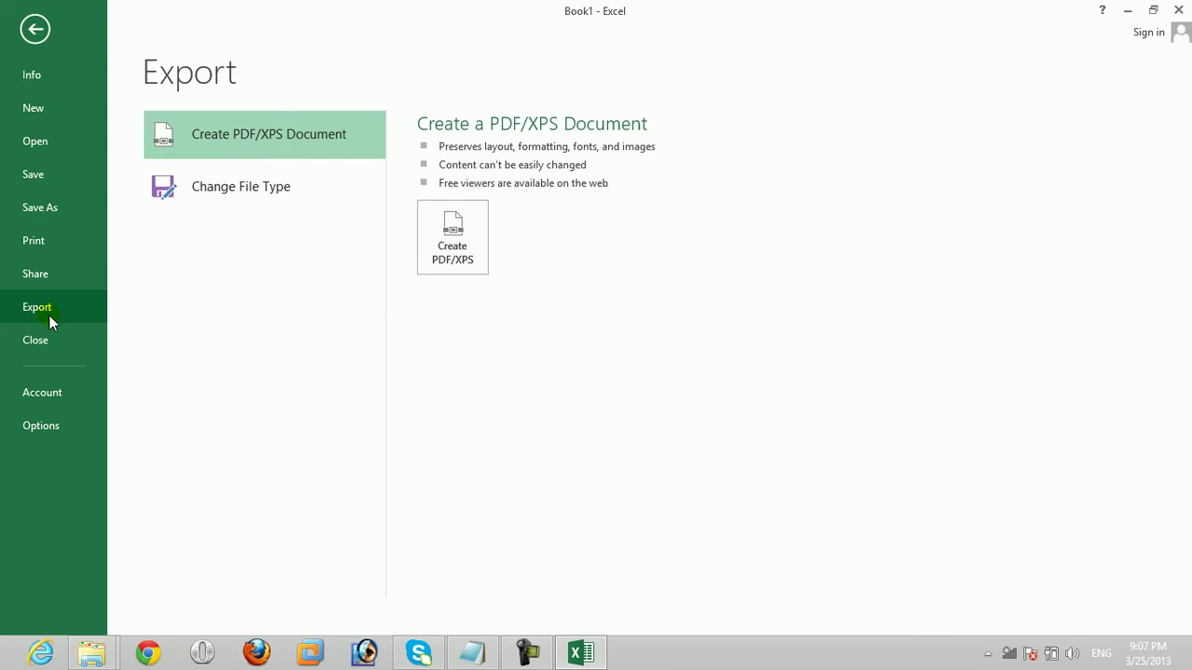
click(450, 227)
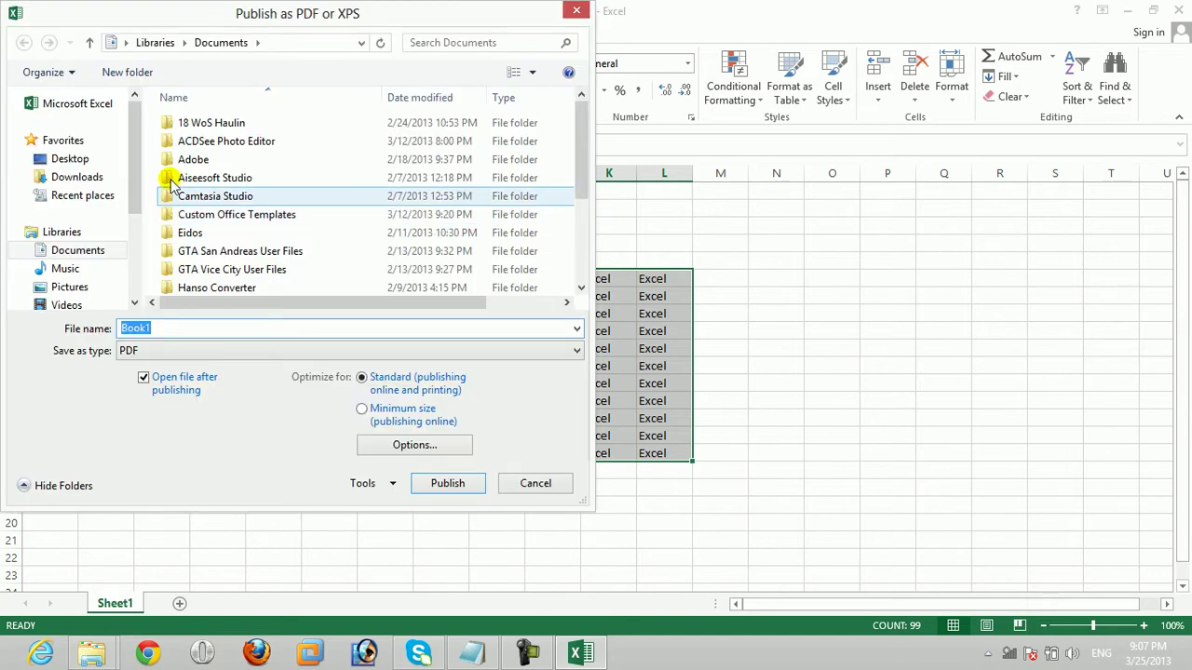
click(70, 160)
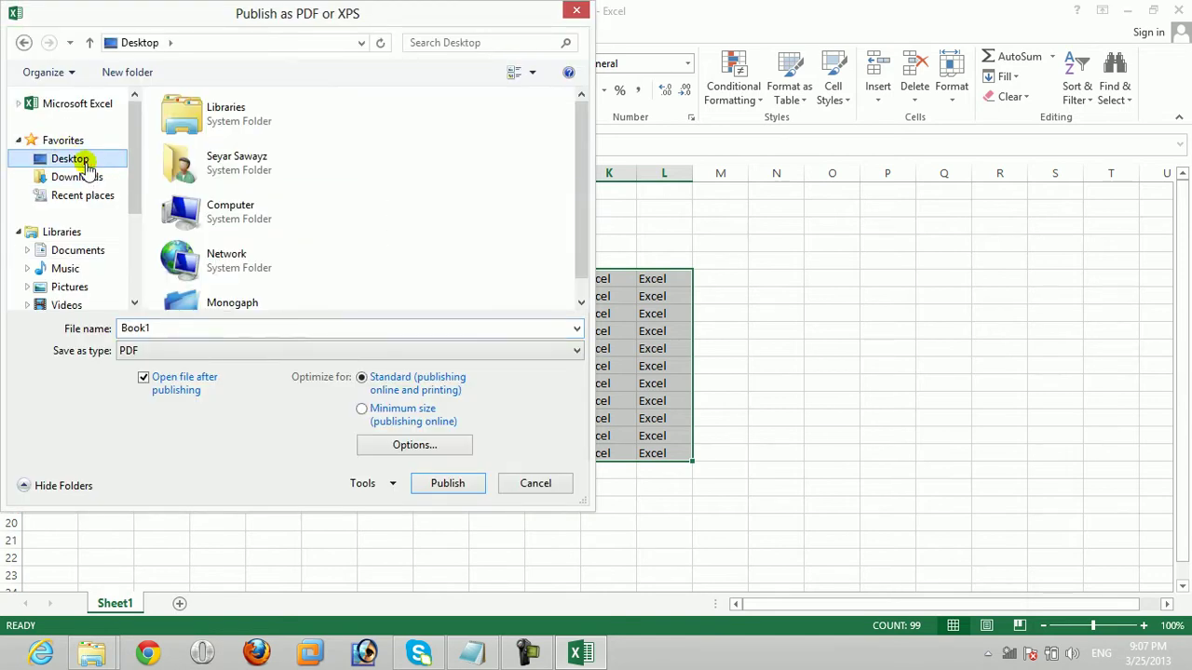
click(161, 330)
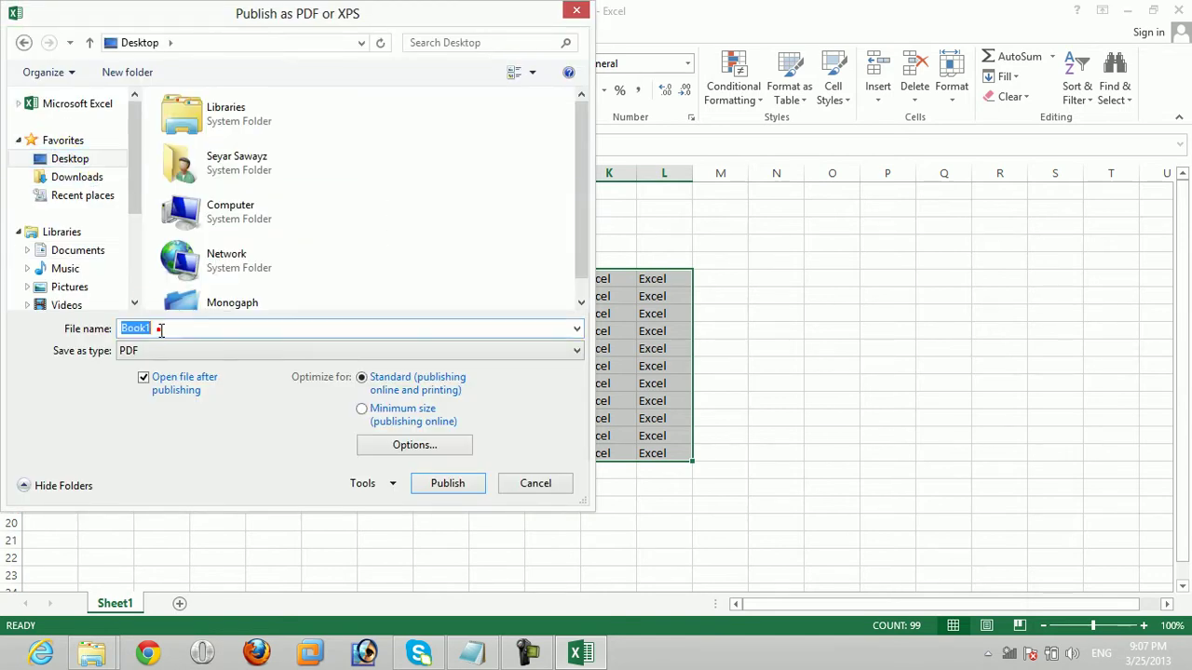
click(430, 484)
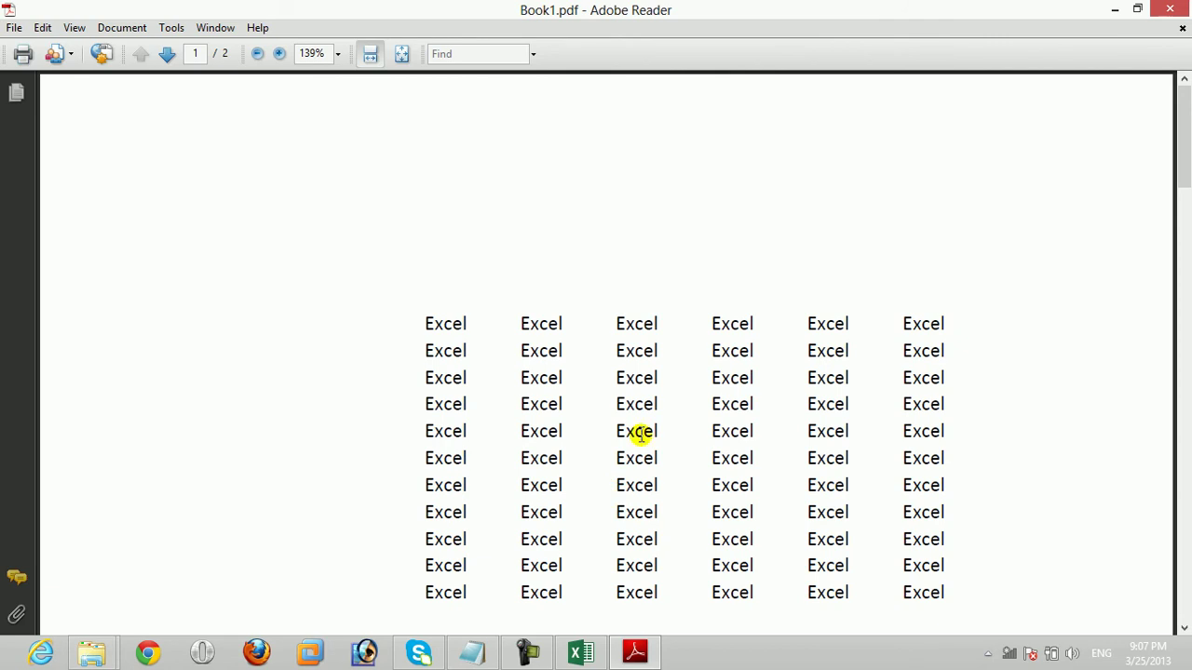
Step: Scroll through the exported PDF, close Adobe Reader, and minimize Excel
drag(1186, 165, 1186, 233)
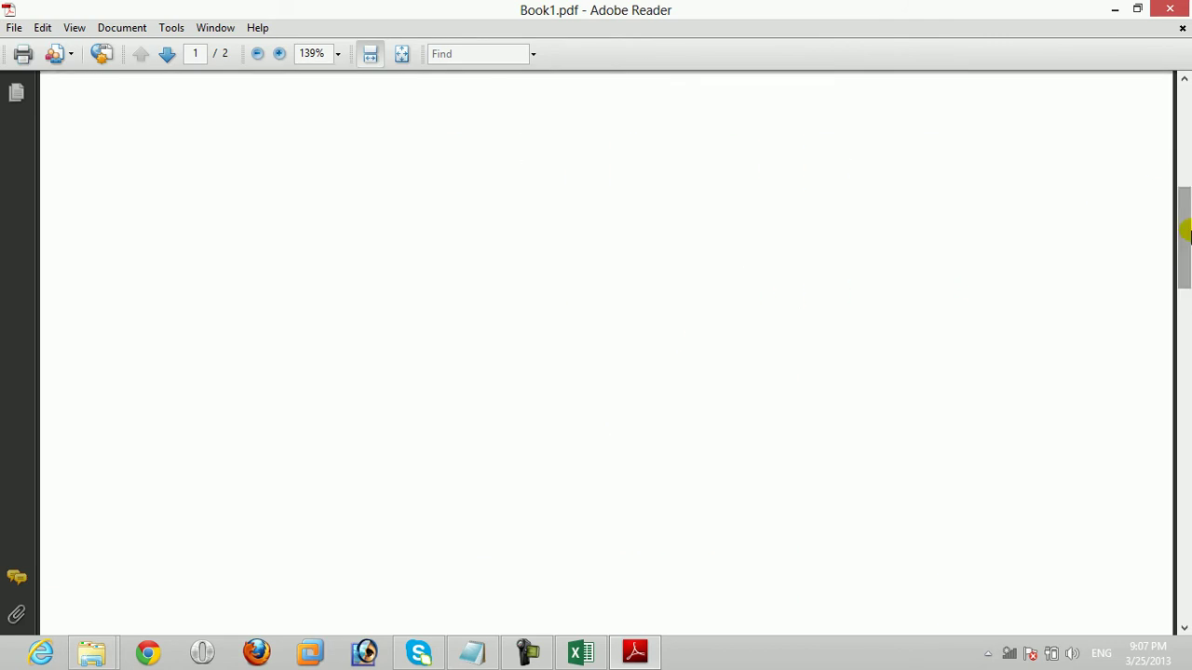
click(1171, 9)
click(1126, 10)
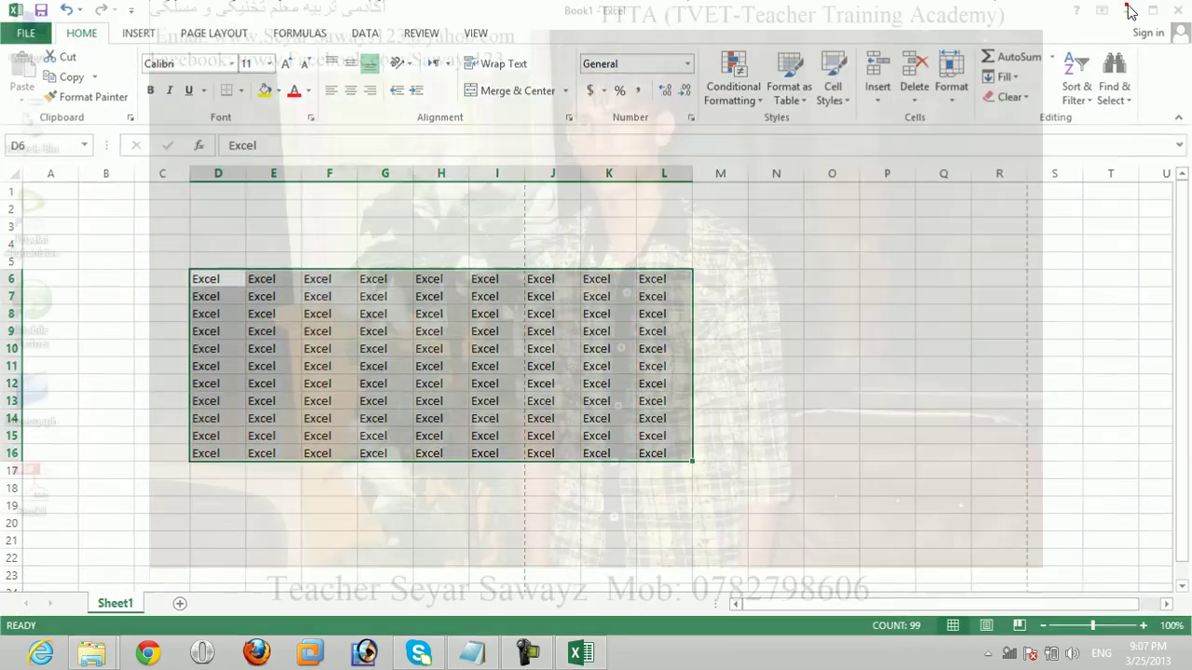
Step: Reopen Book1.pdf from its desktop icon, scroll through it, and close Reader
click(31, 489)
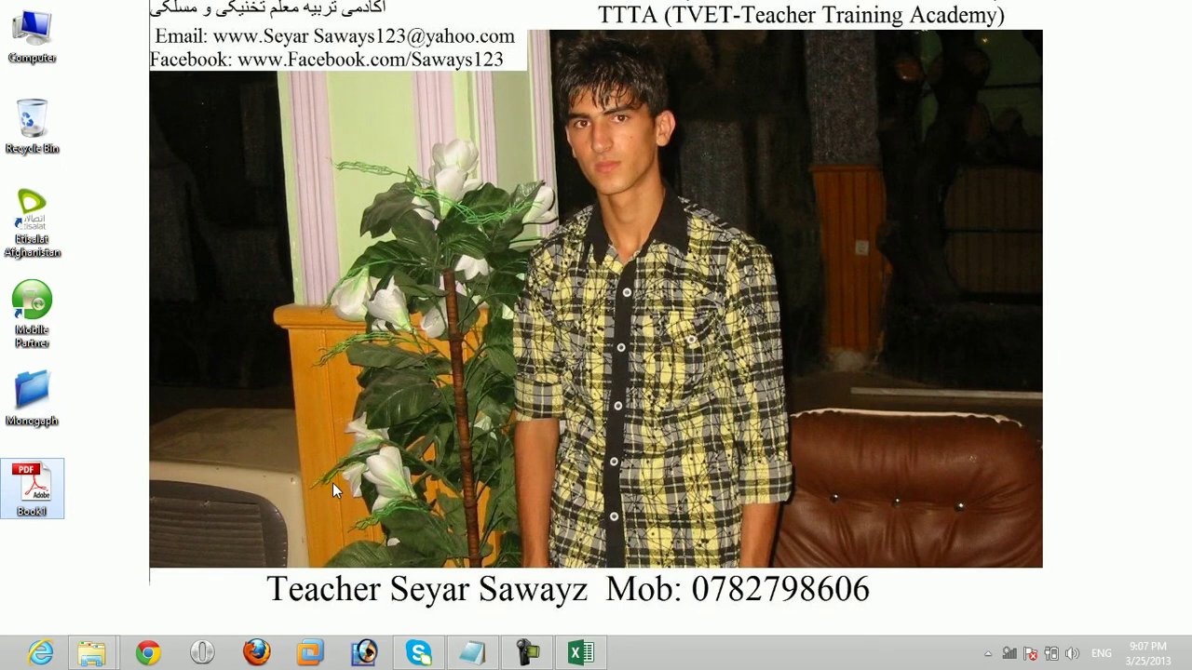
key(Return)
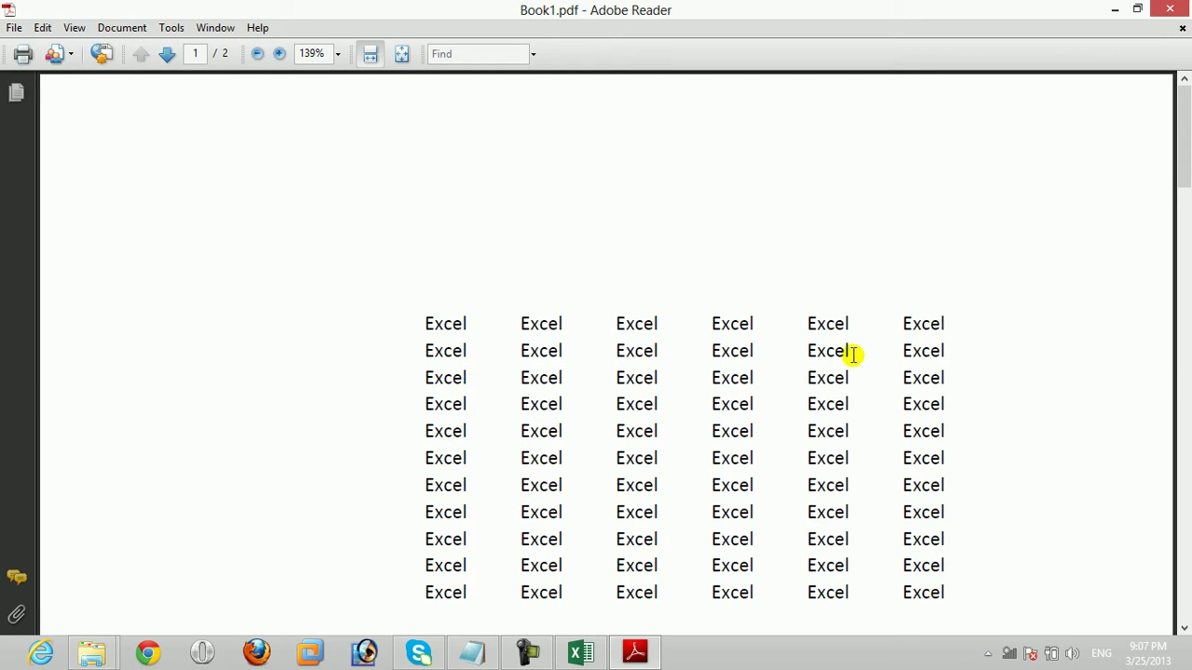
mouse_move(1183, 154)
mouse_down()
mouse_move(1188, 435)
mouse_move(1125, 420)
mouse_up()
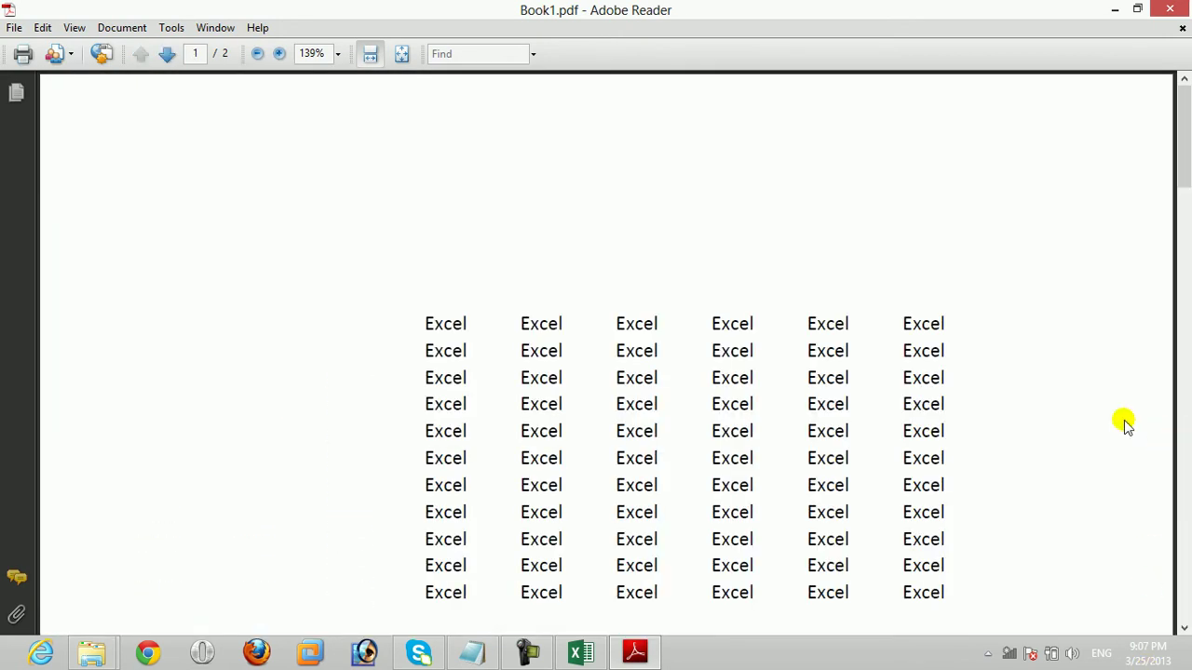
click(1183, 29)
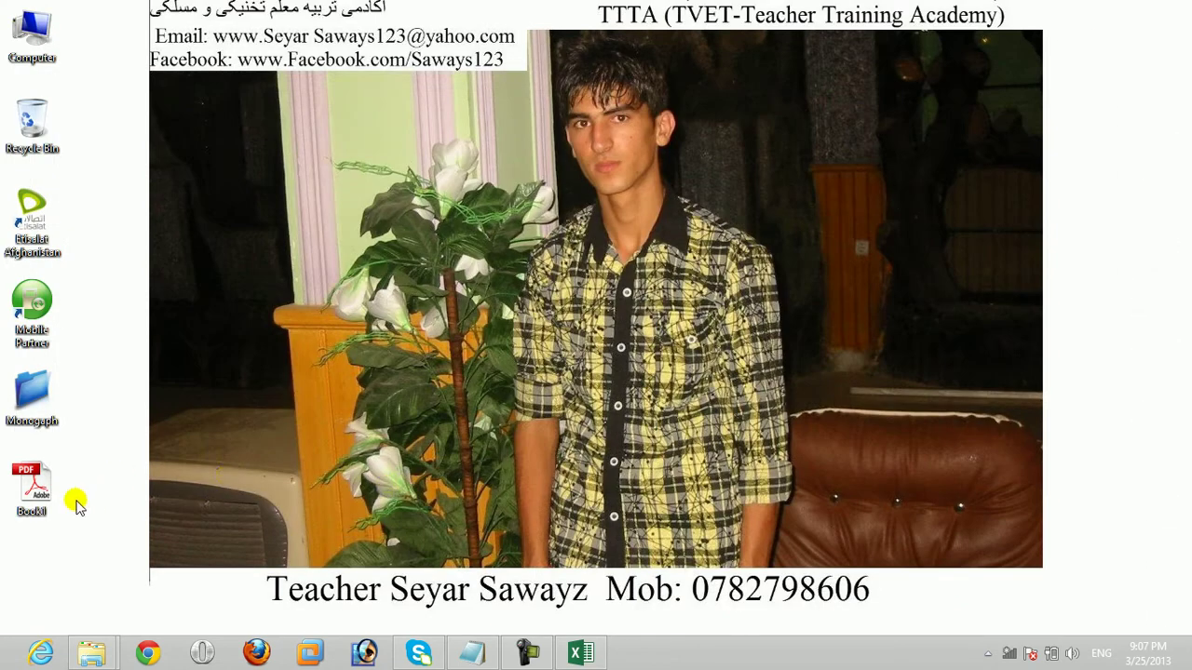
Step: Restore Book1 and choose Excel 97-2003 Workbook under Export > Change File Type
click(581, 653)
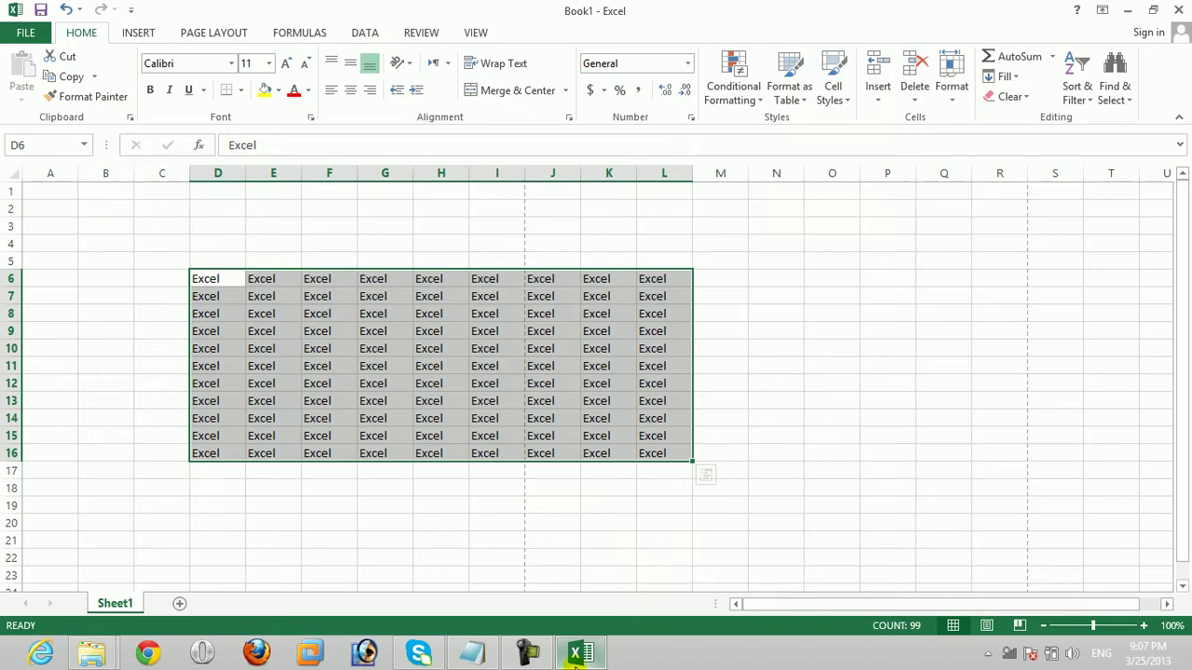
click(34, 37)
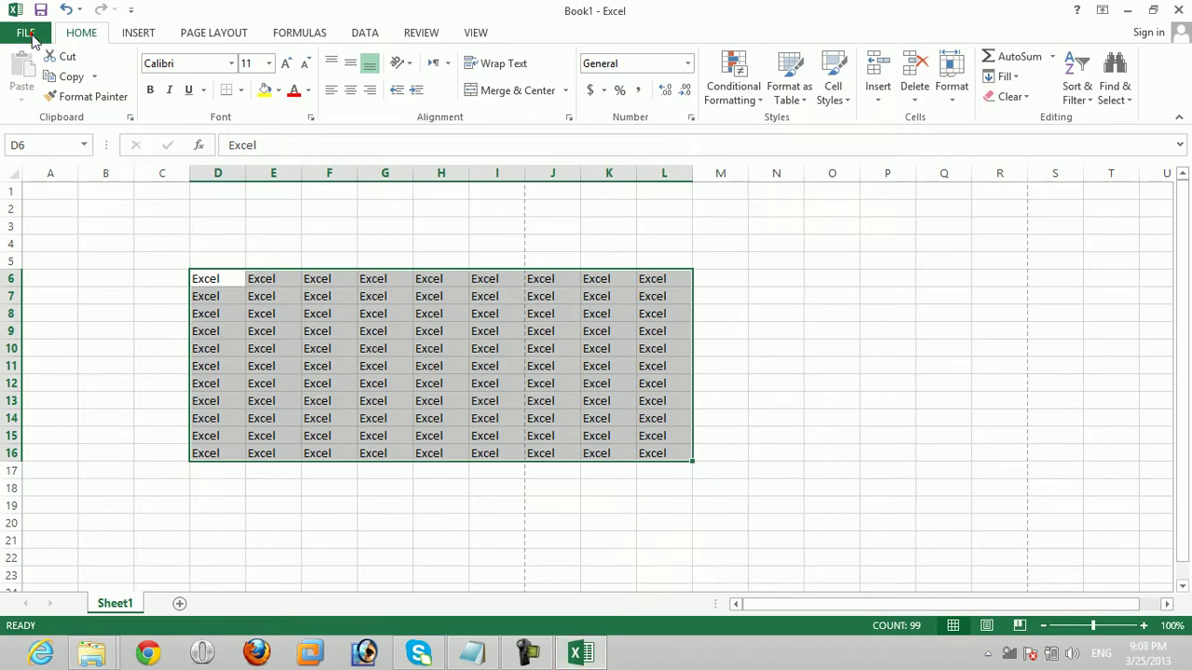
click(37, 312)
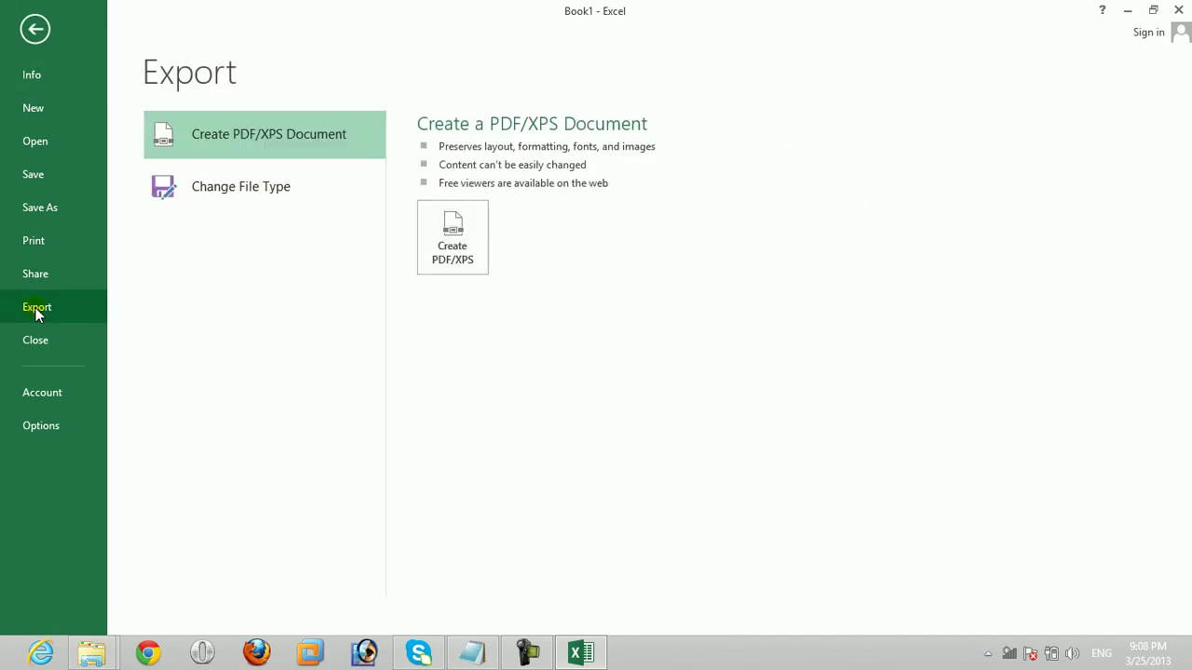
click(231, 207)
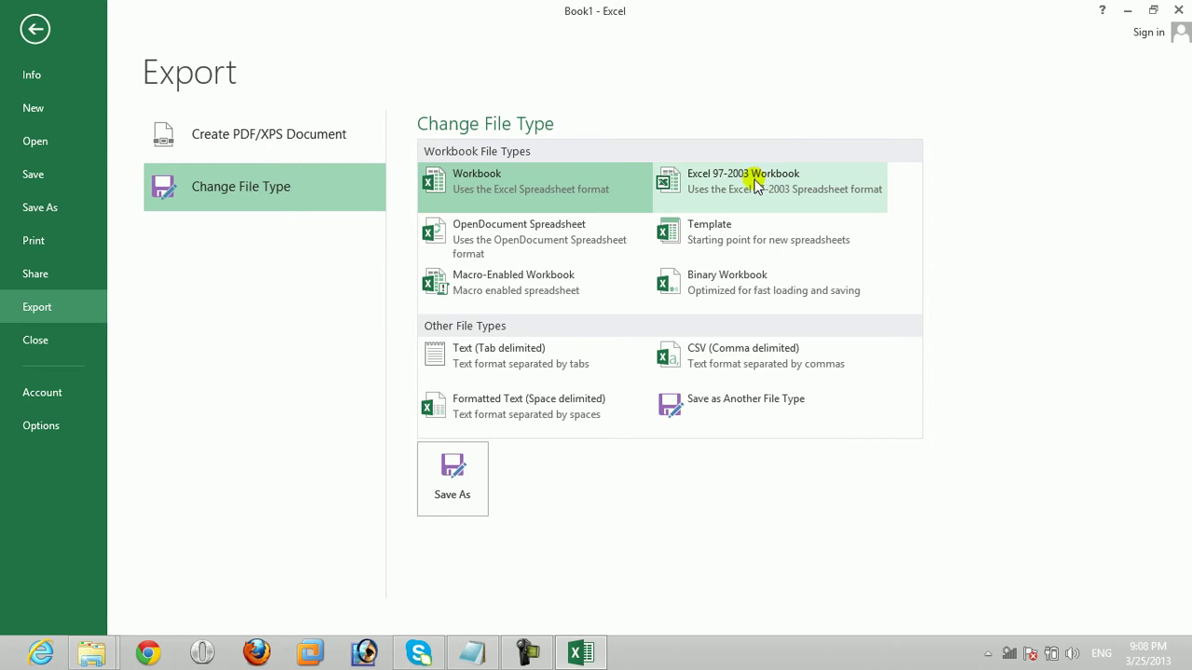
click(756, 185)
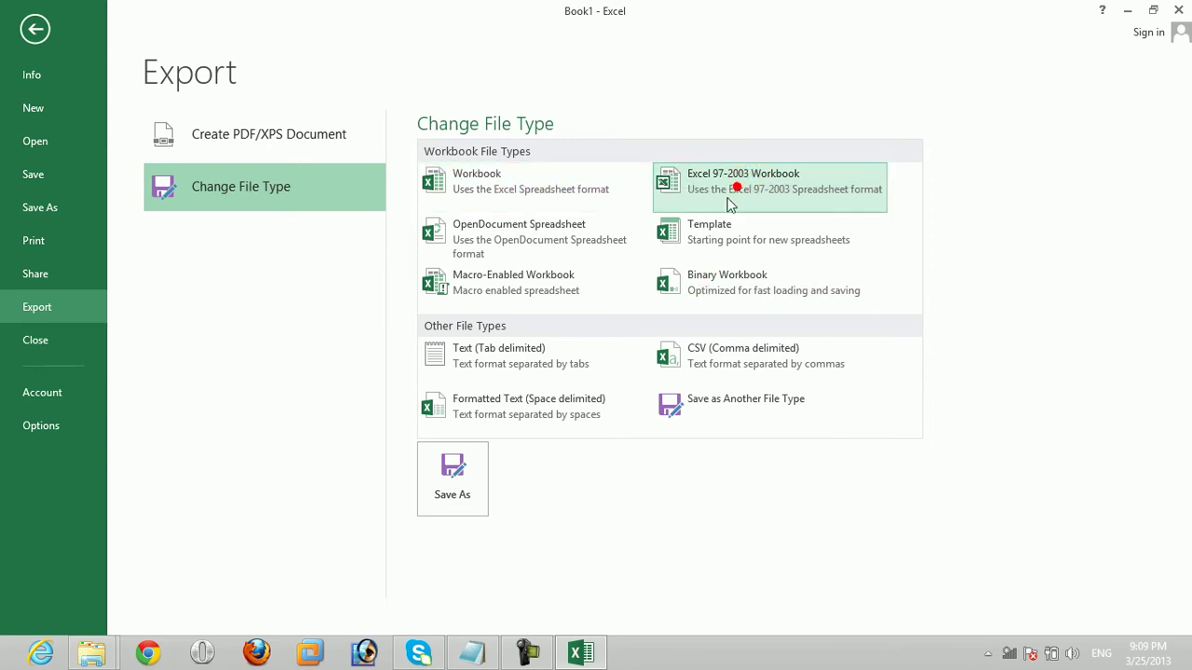
Step: Save the workbook to the Desktop as 'Book 2003' in Excel 97-2003 format
click(453, 493)
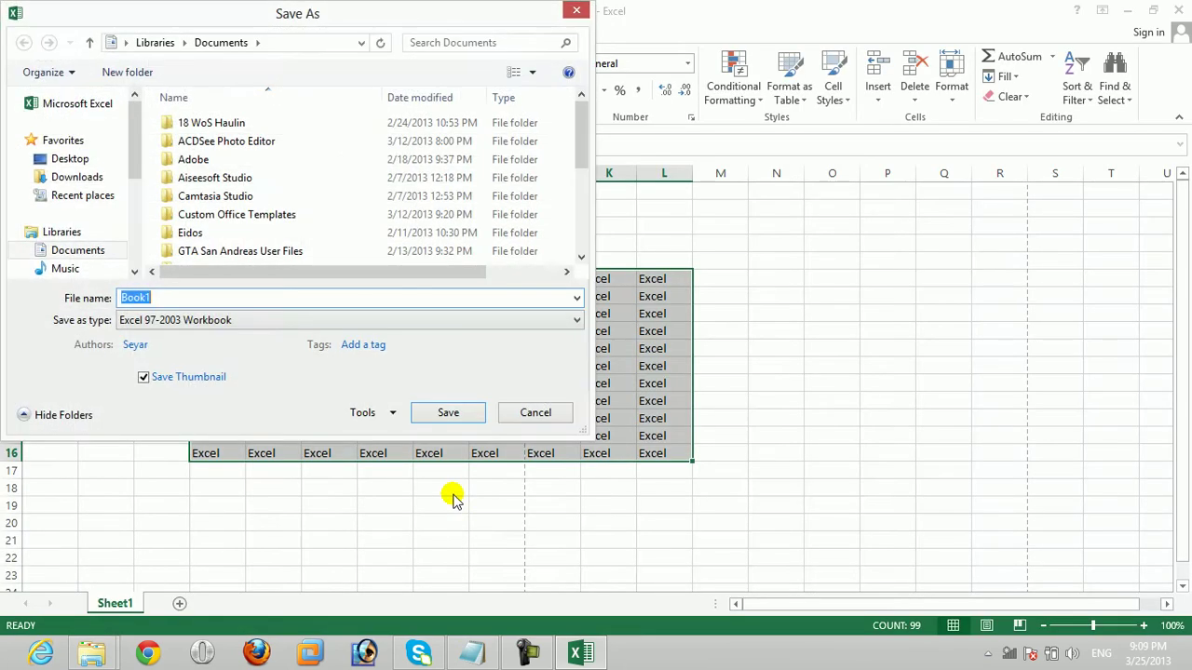
click(89, 158)
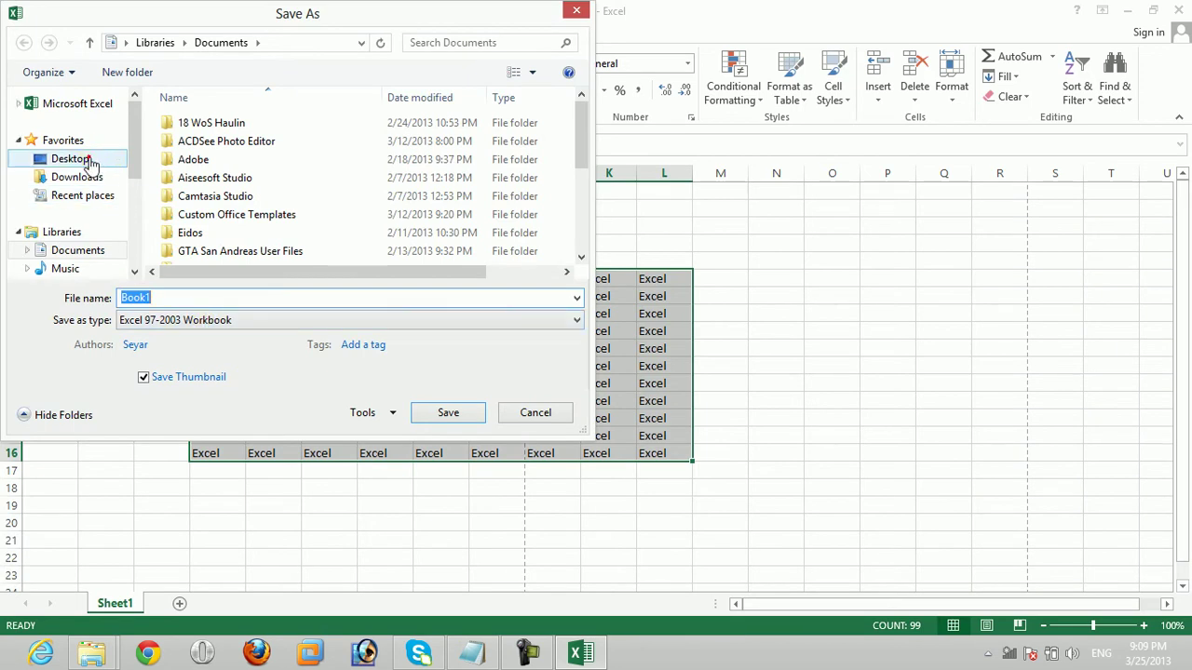
double_click(173, 297)
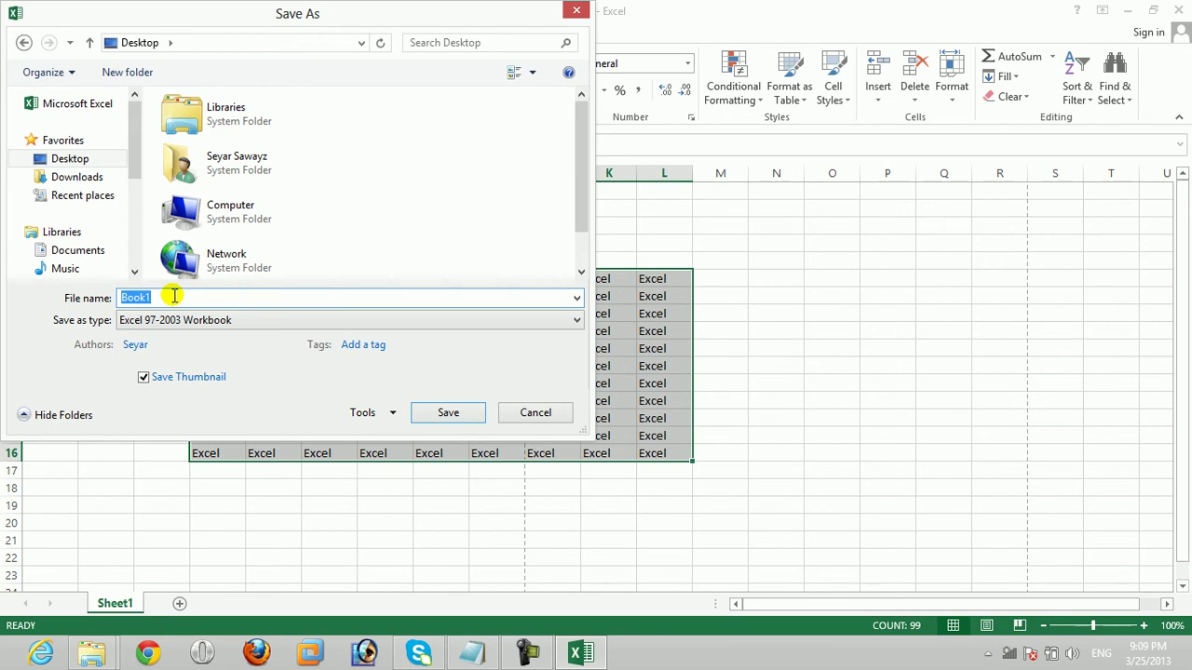
key(BackSpace)
text(2003)
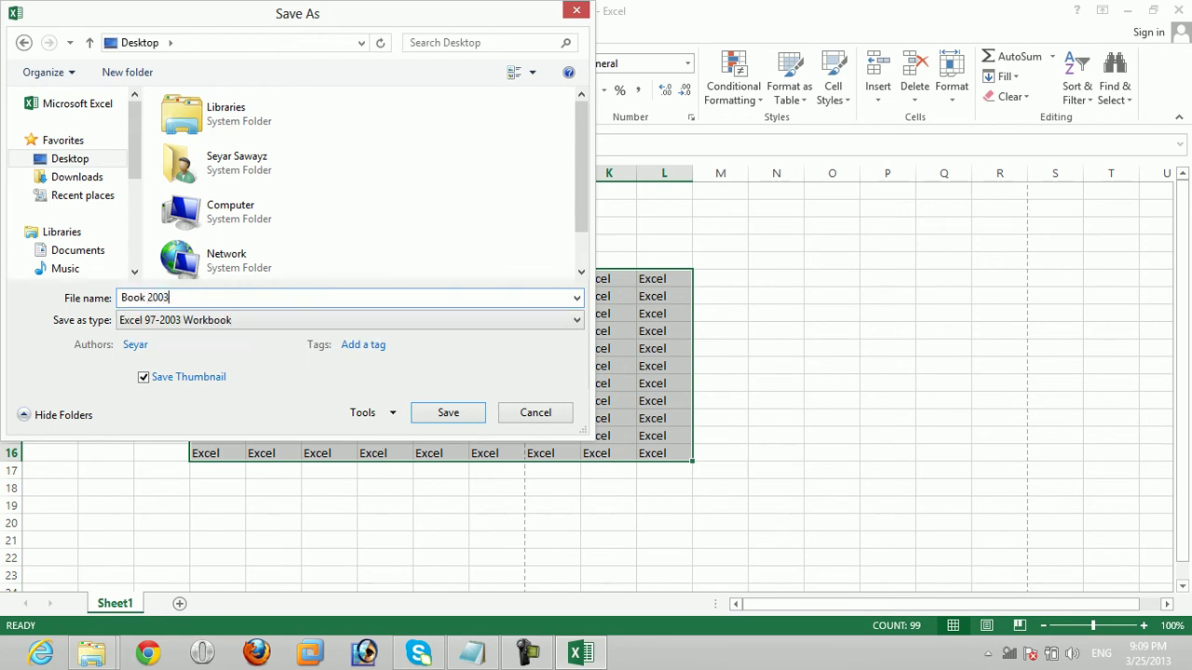
click(471, 414)
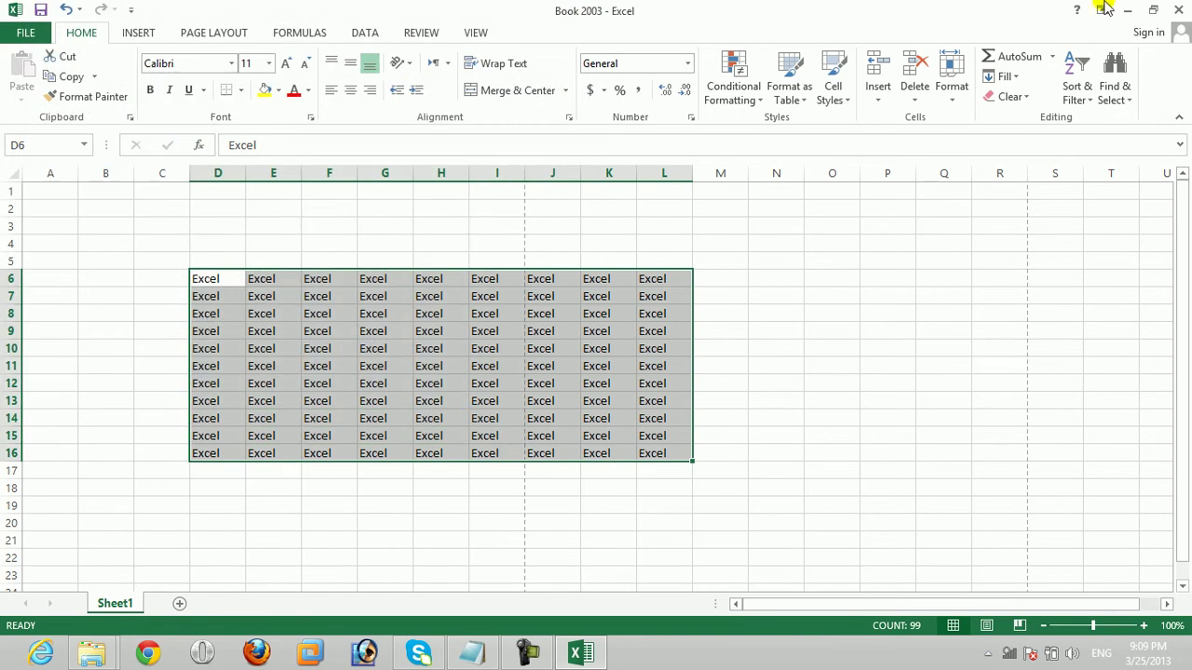
Step: Minimize Excel to spot the Book 2003 file on the desktop, then restore Excel
click(1127, 9)
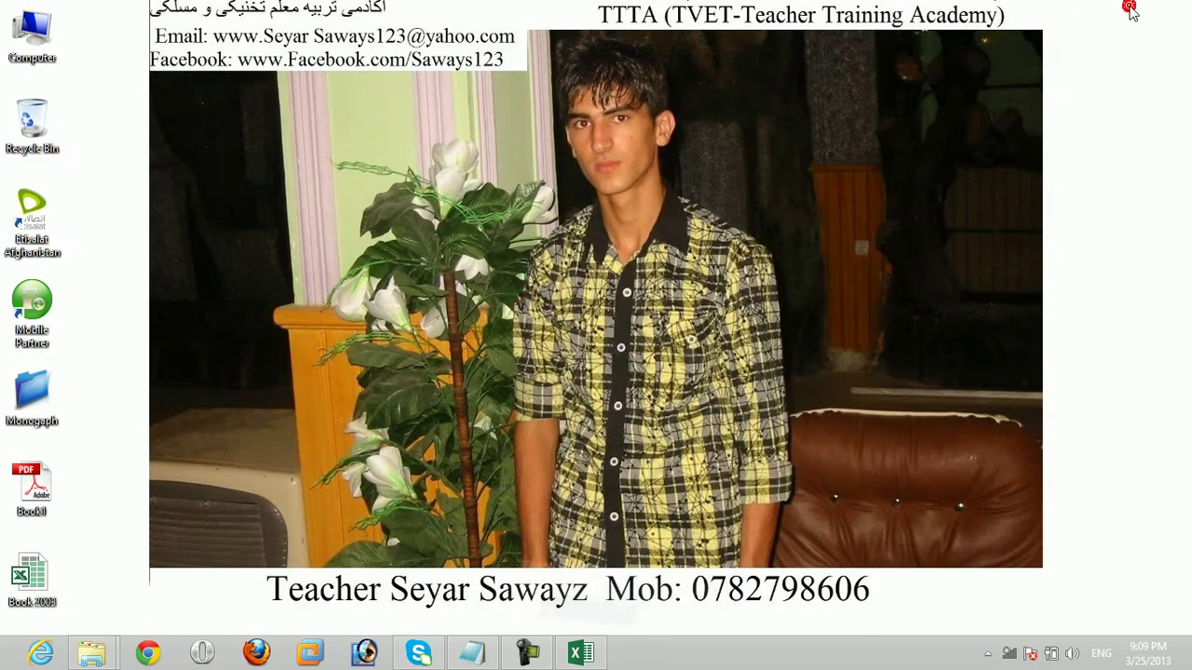
click(119, 566)
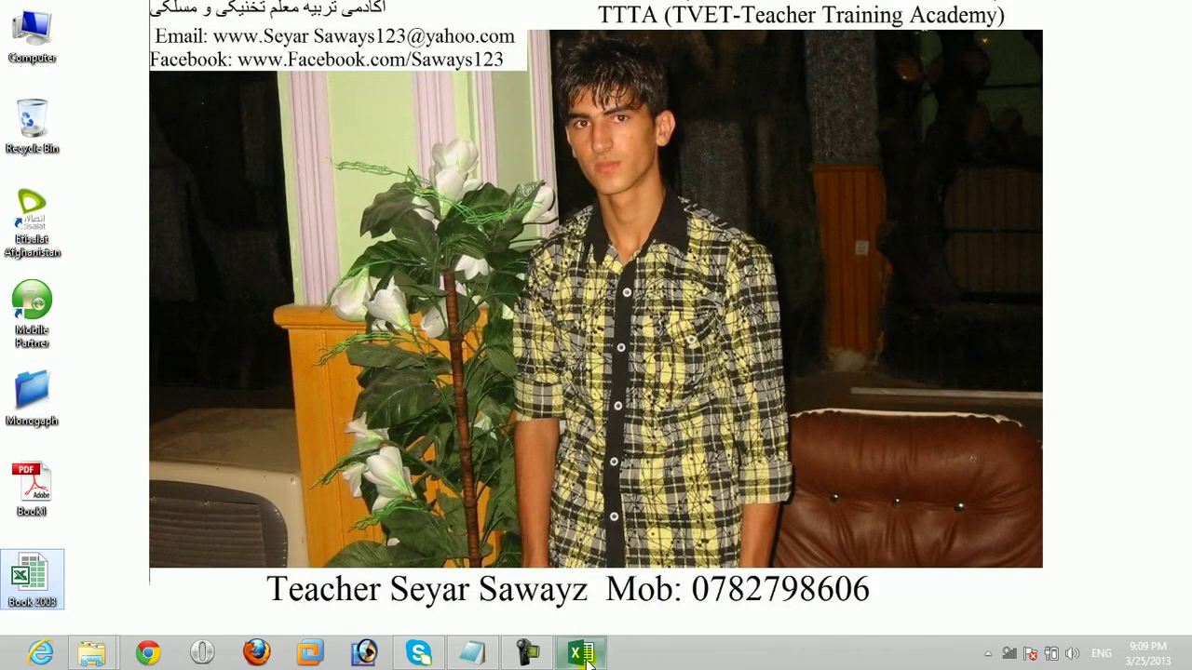
click(581, 653)
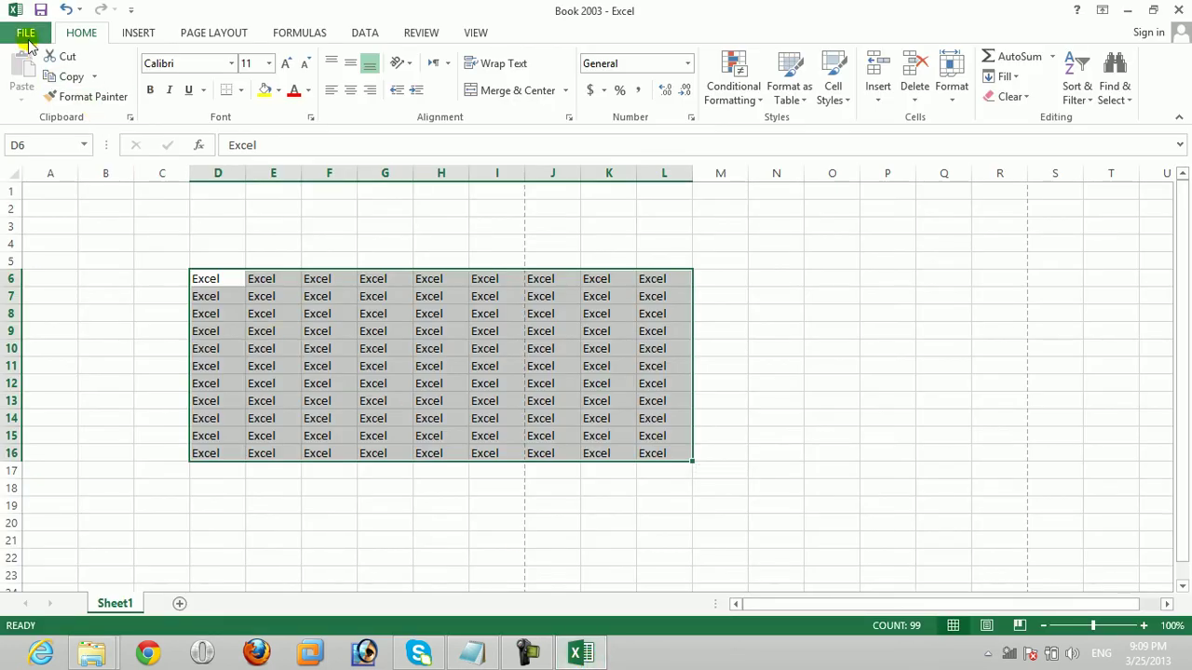
click(23, 34)
Step: Select Text (Tab delimited) under Change File Type, then close the Book 2003 workbook
click(33, 311)
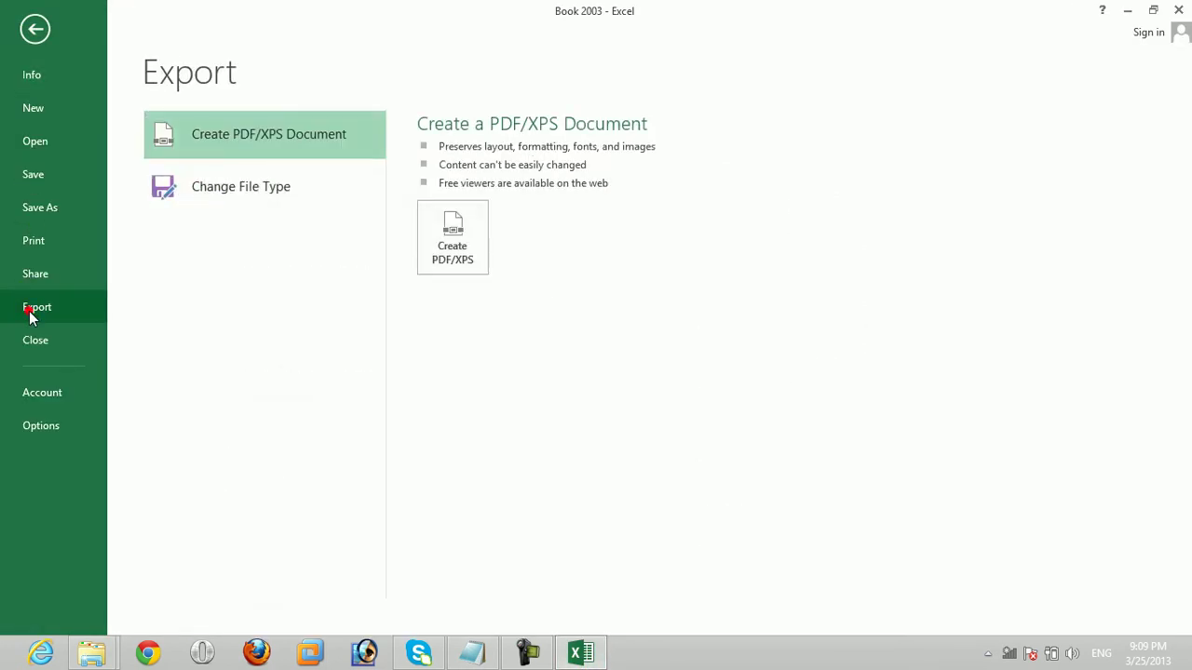
click(236, 193)
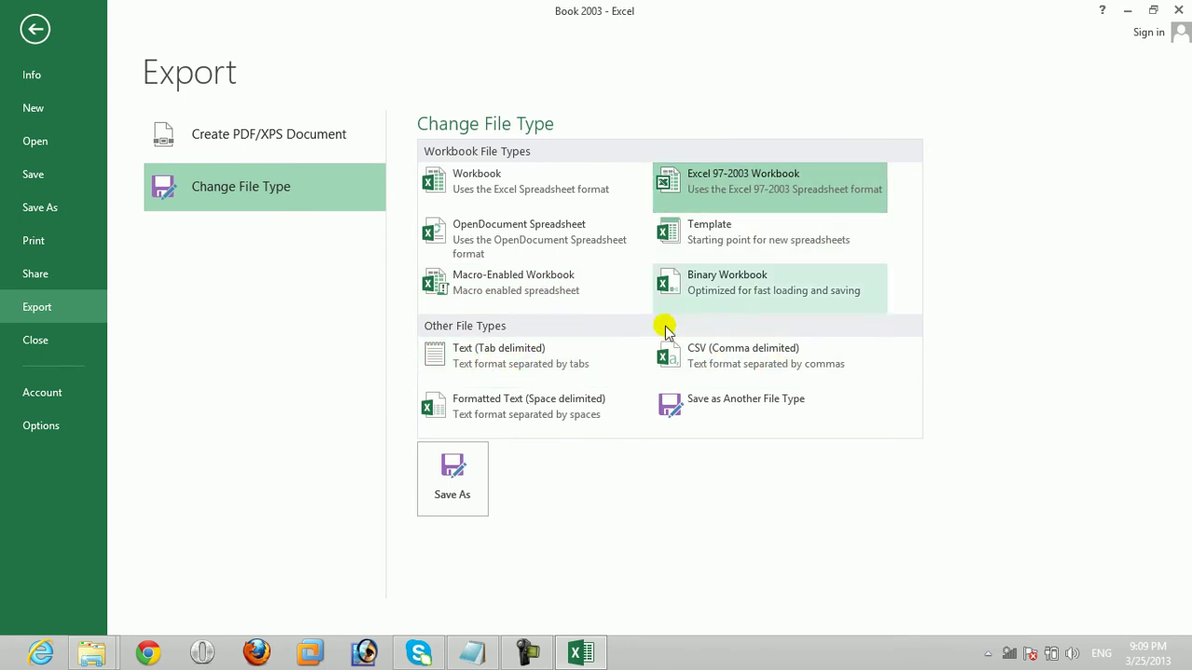
click(486, 347)
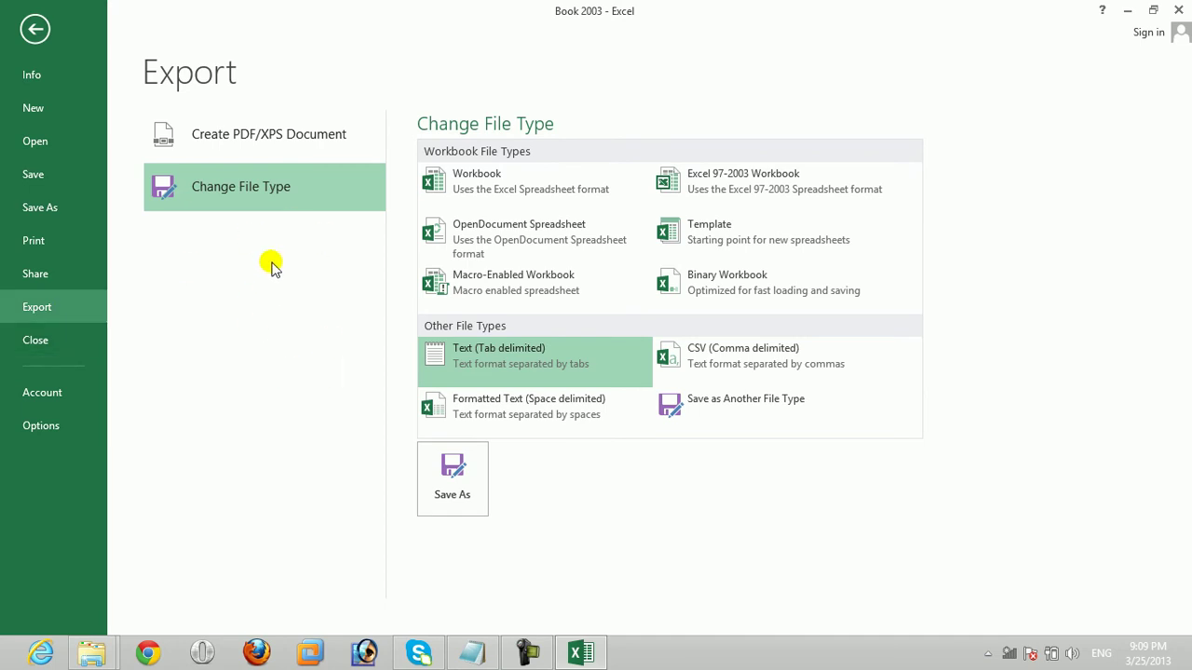
click(37, 340)
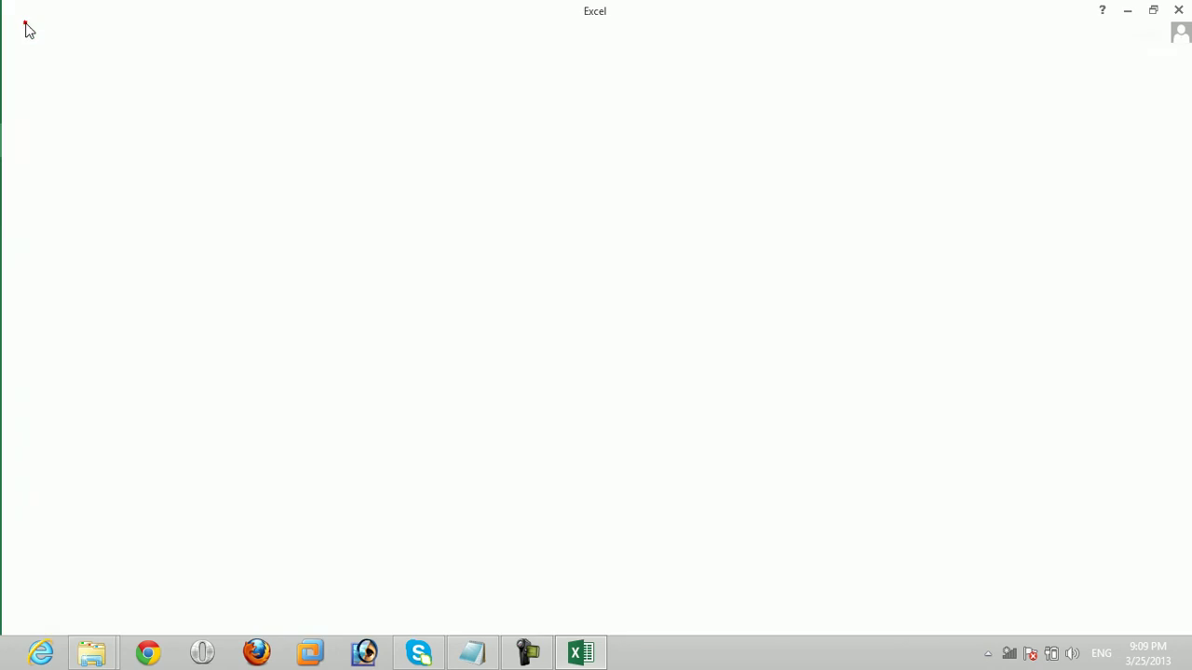
click(26, 33)
click(32, 107)
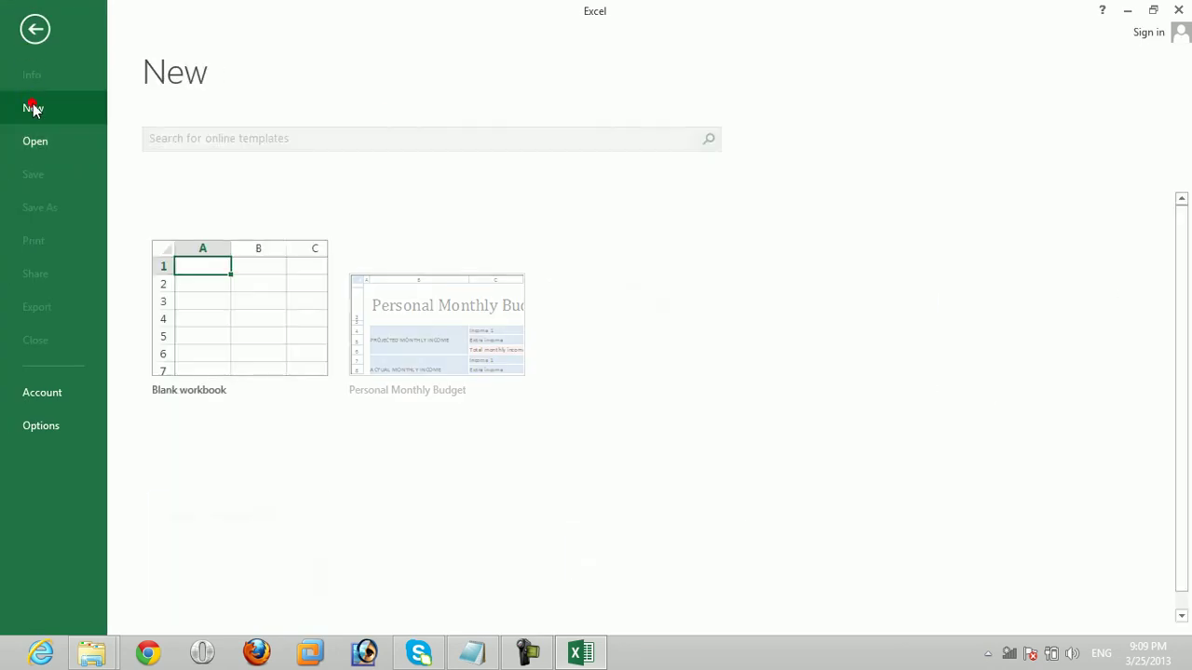
click(261, 293)
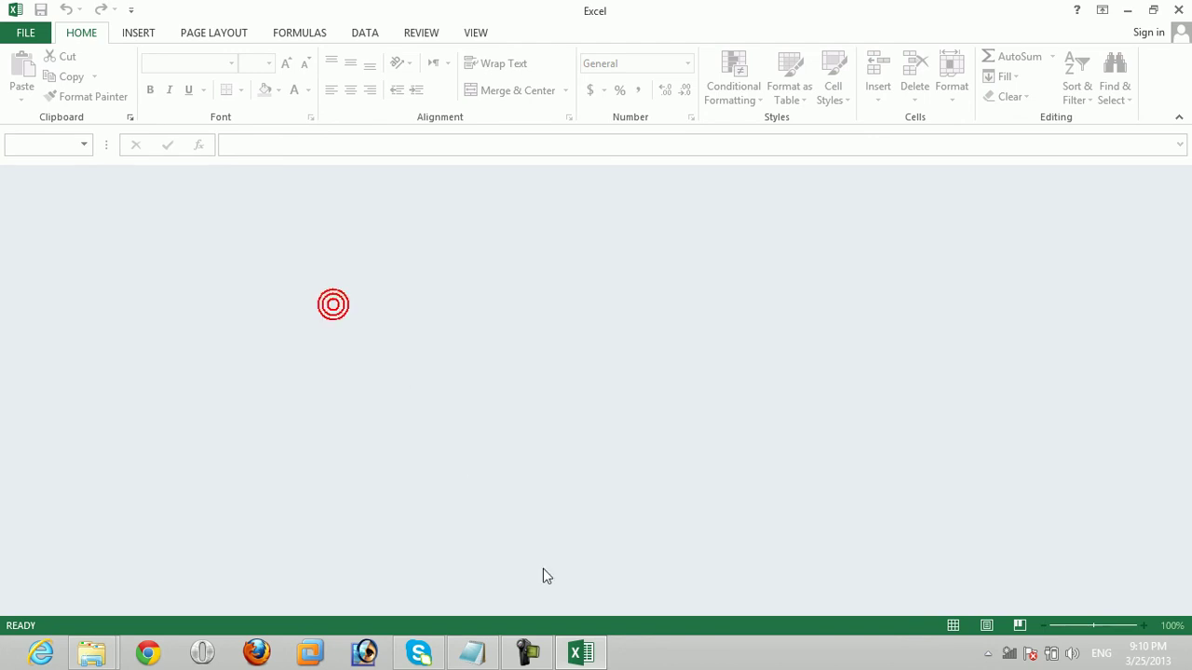
click(580, 652)
key(super+r)
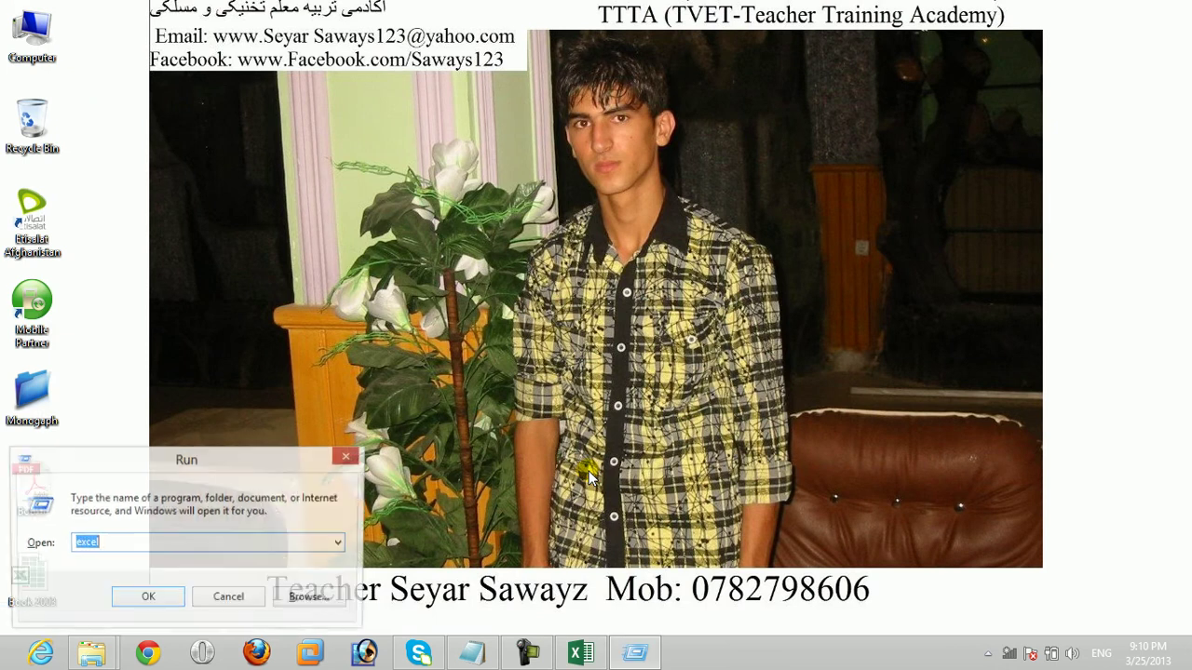
text(winwor)
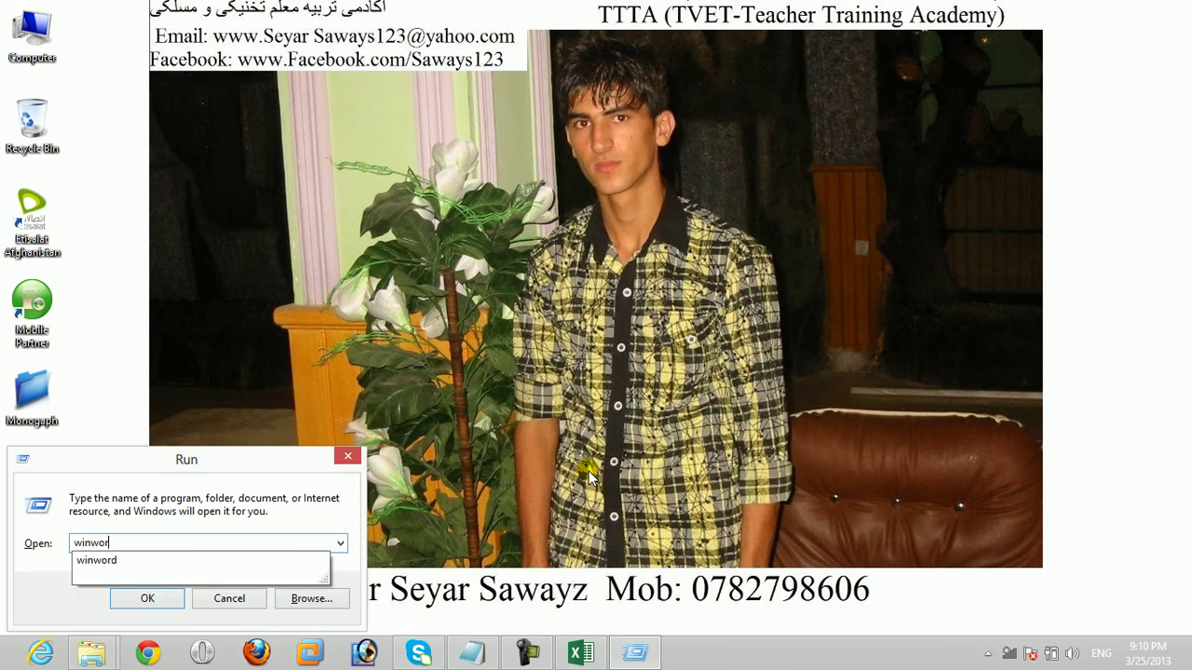
text(d)
key(Return)
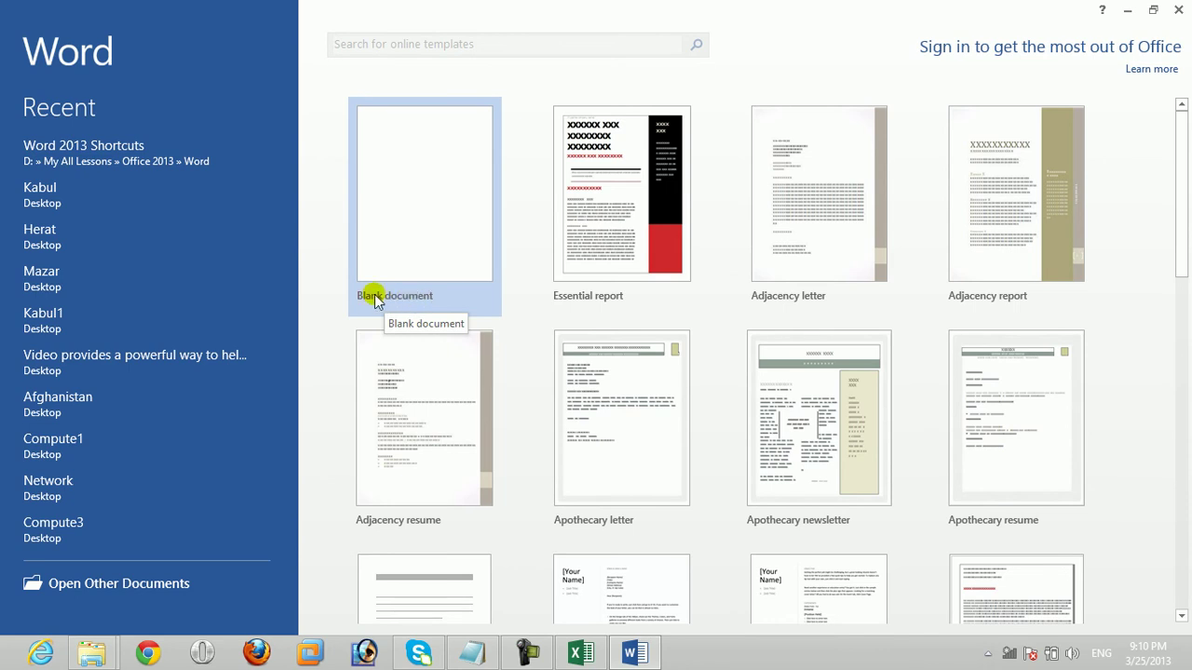
click(1179, 9)
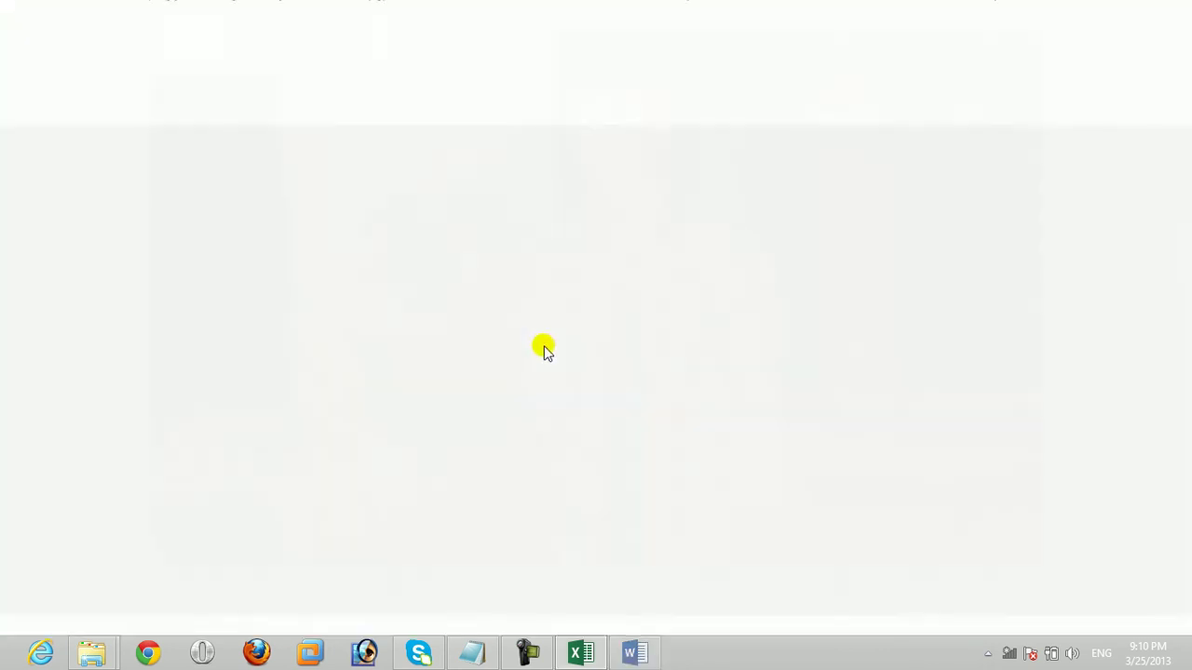
Step: Create a new blank workbook, Book2, and show the Recent Workbooks list including Book 2003
click(577, 655)
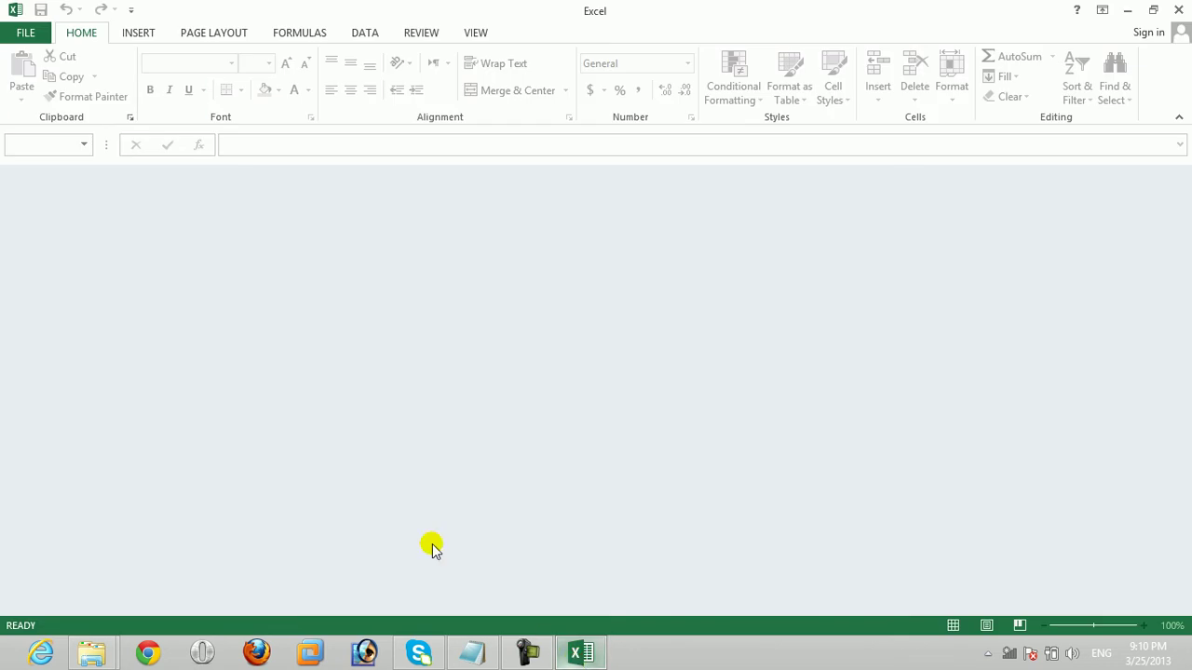
click(28, 31)
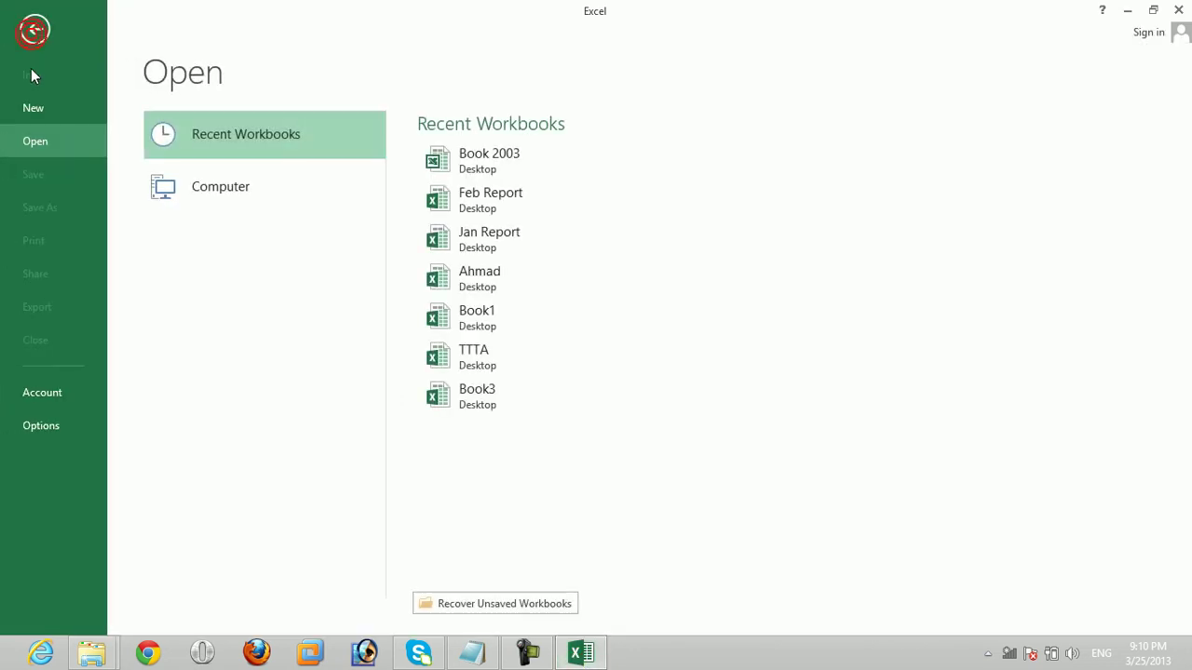
click(31, 117)
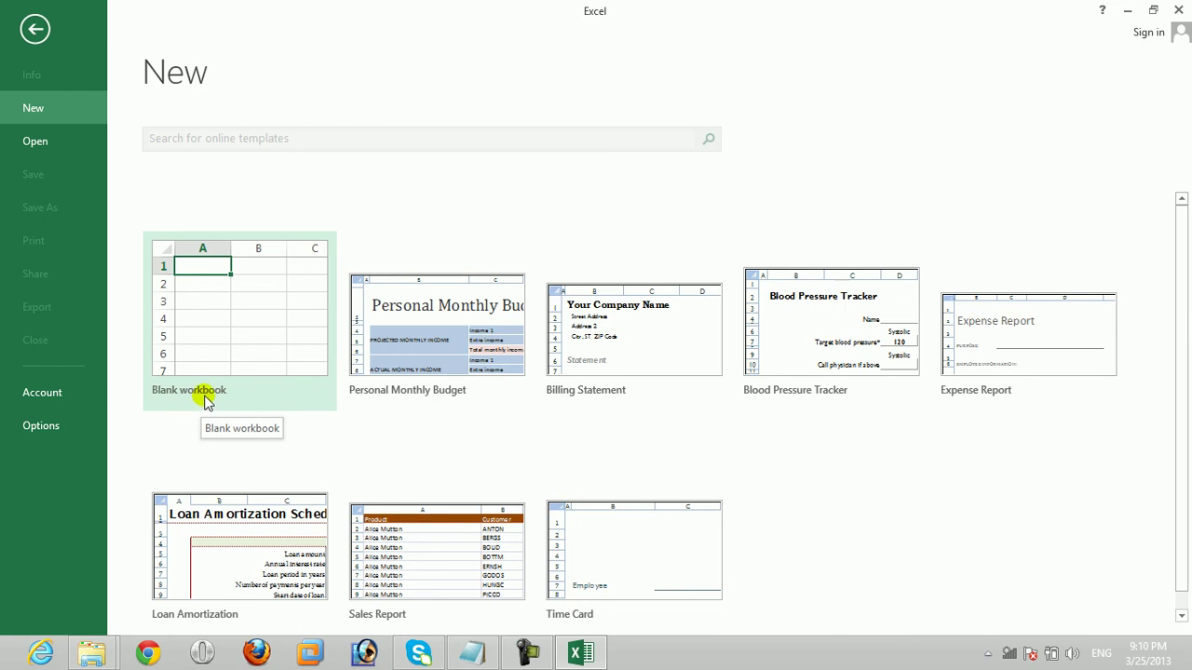
click(249, 308)
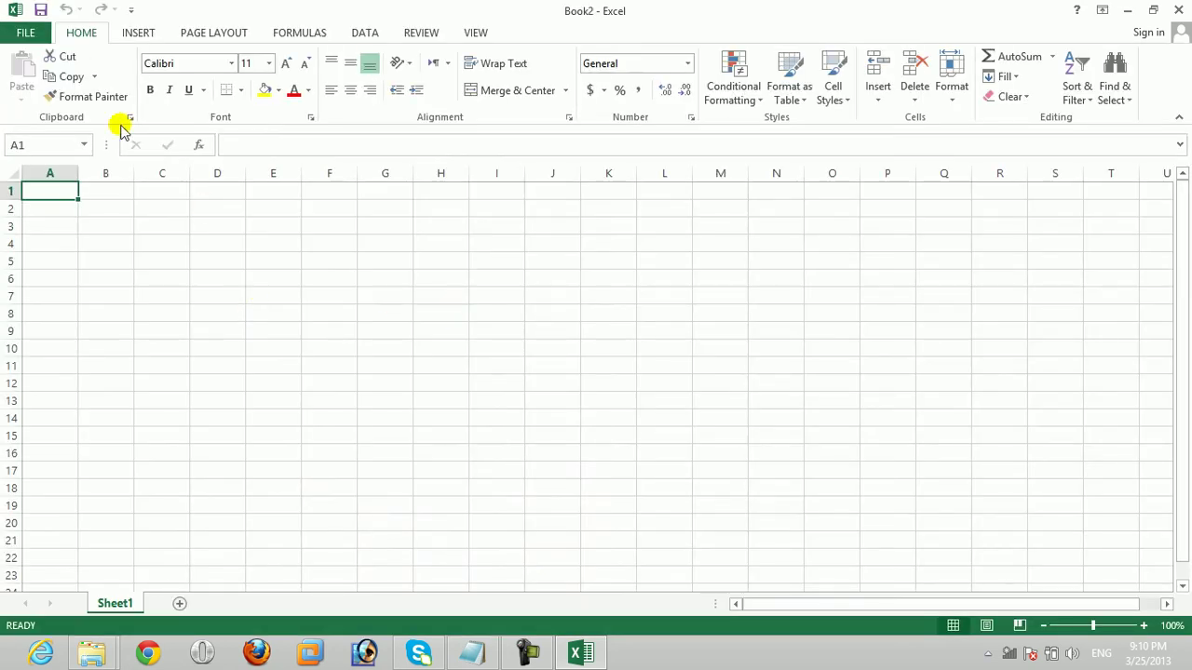
click(28, 35)
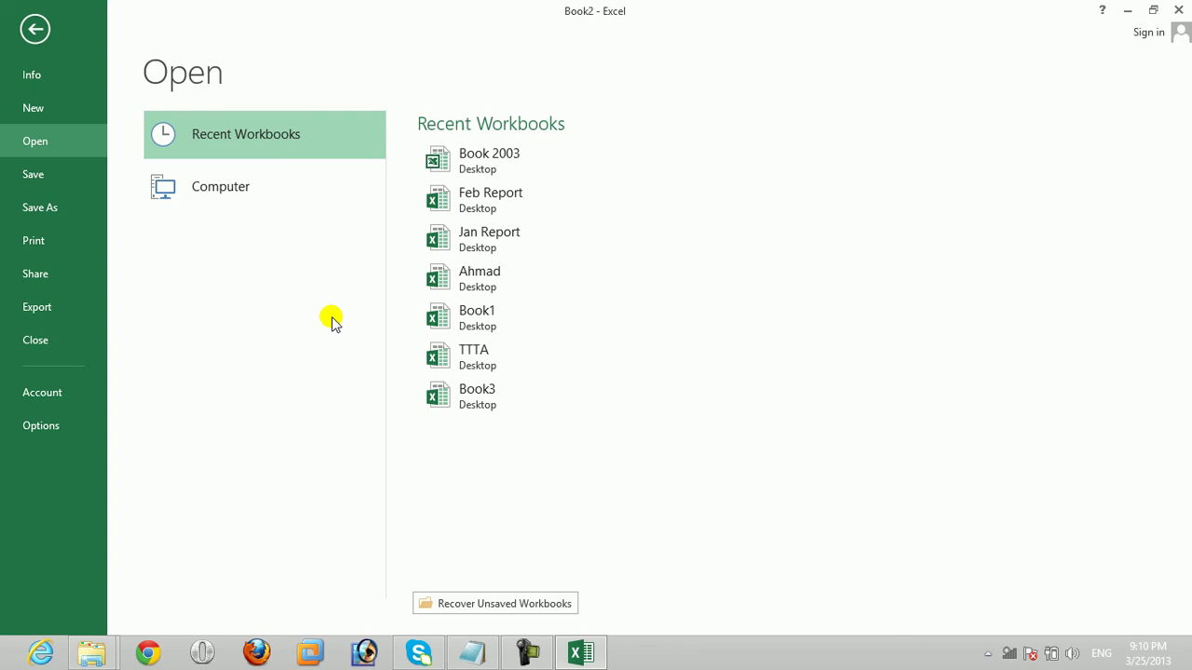
Step: View the Account page's Office Professional Plus 2013 product info and dismiss the failed sign-in error
click(71, 395)
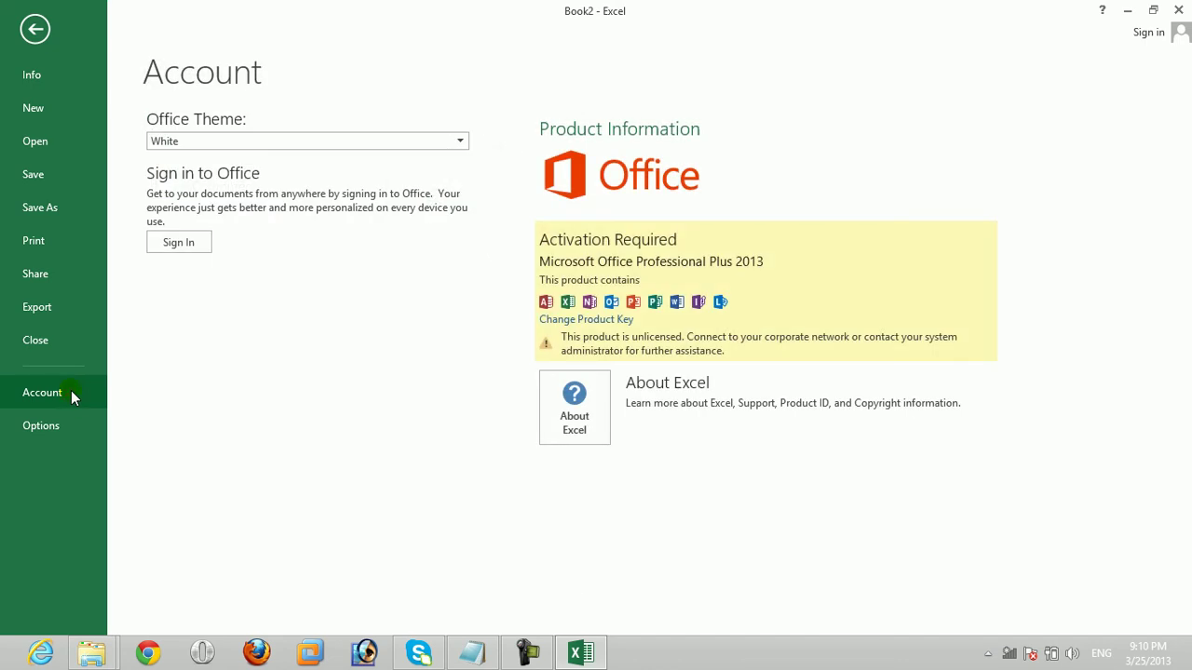
click(200, 249)
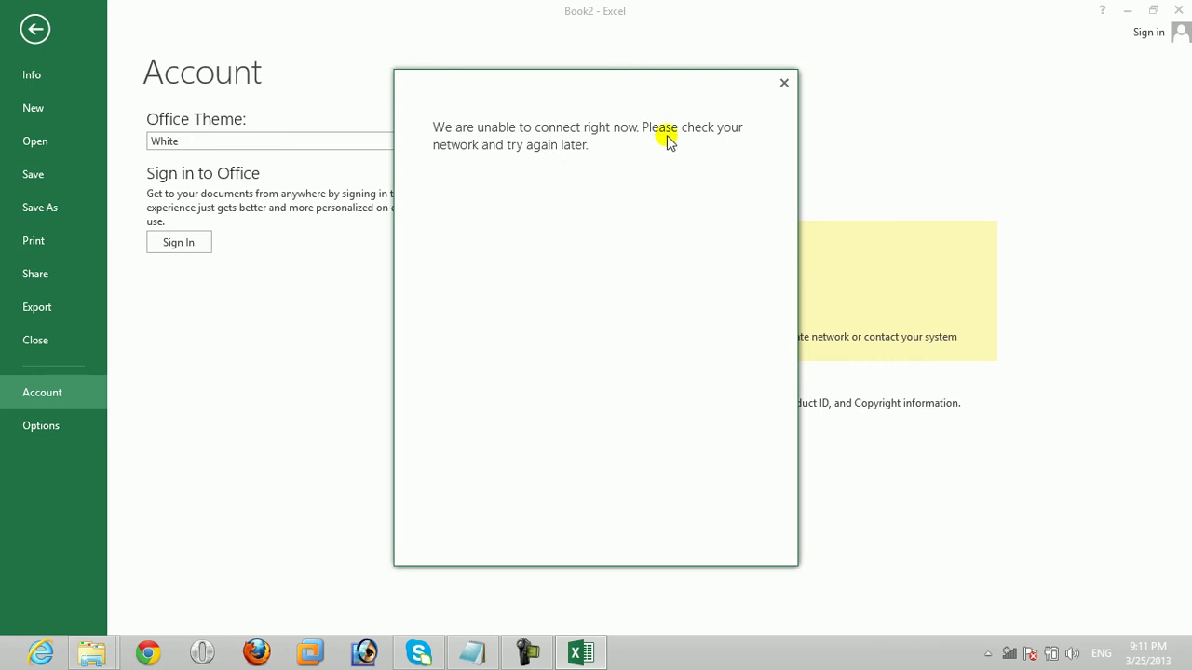
click(783, 84)
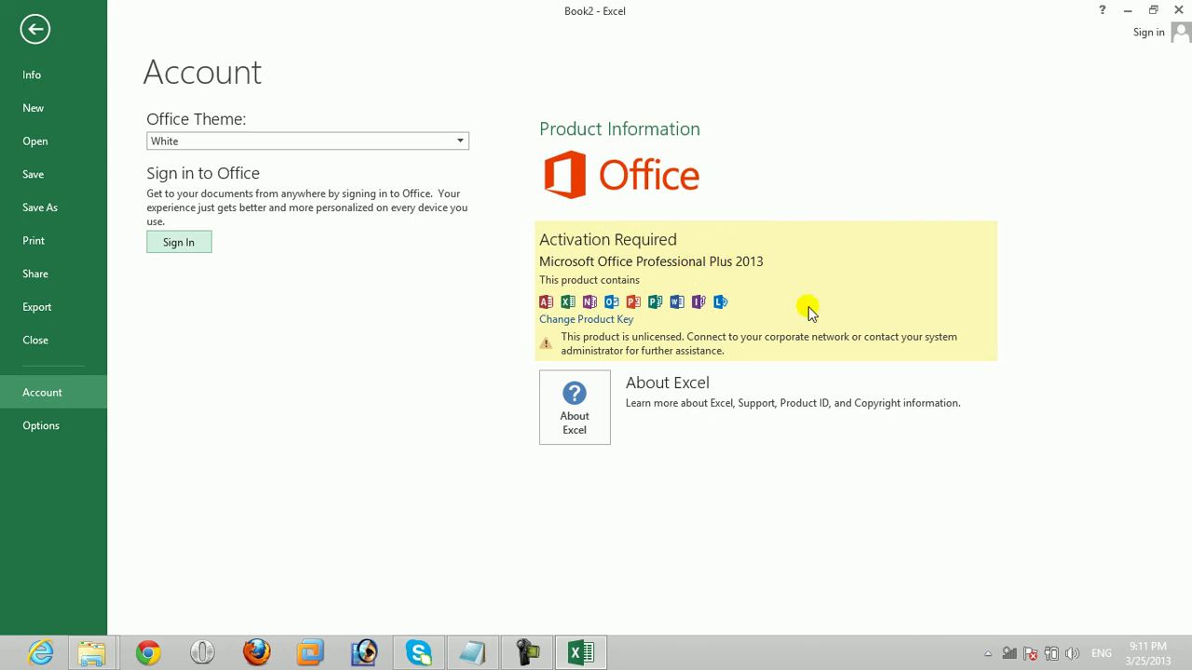
click(579, 322)
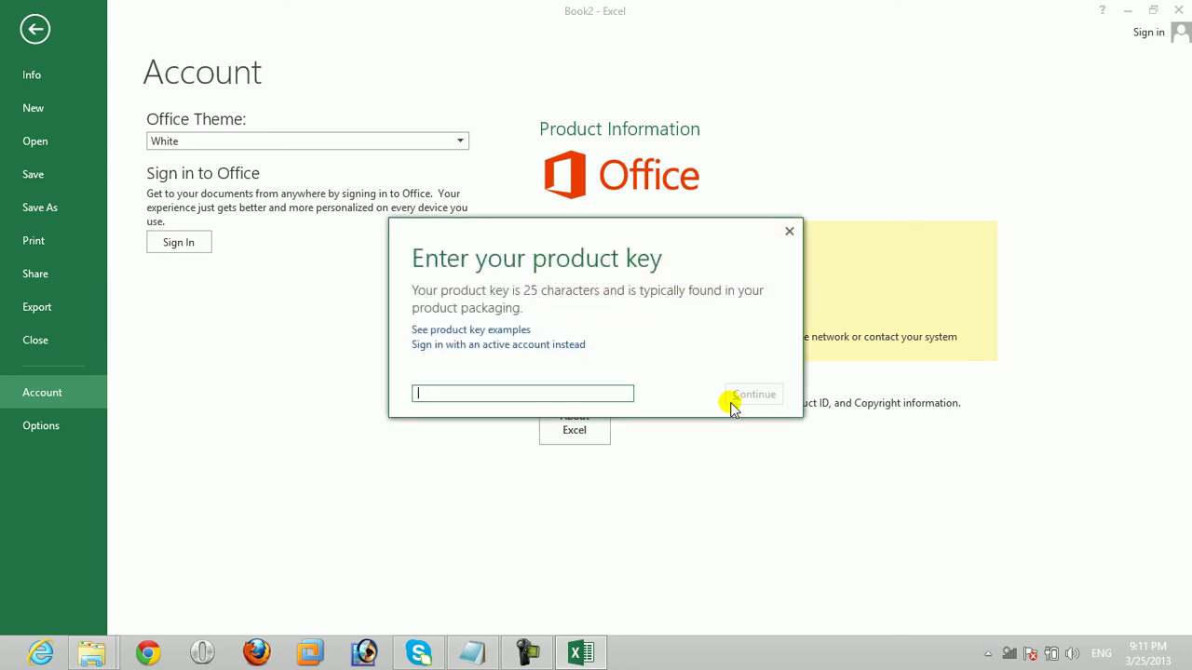
click(789, 233)
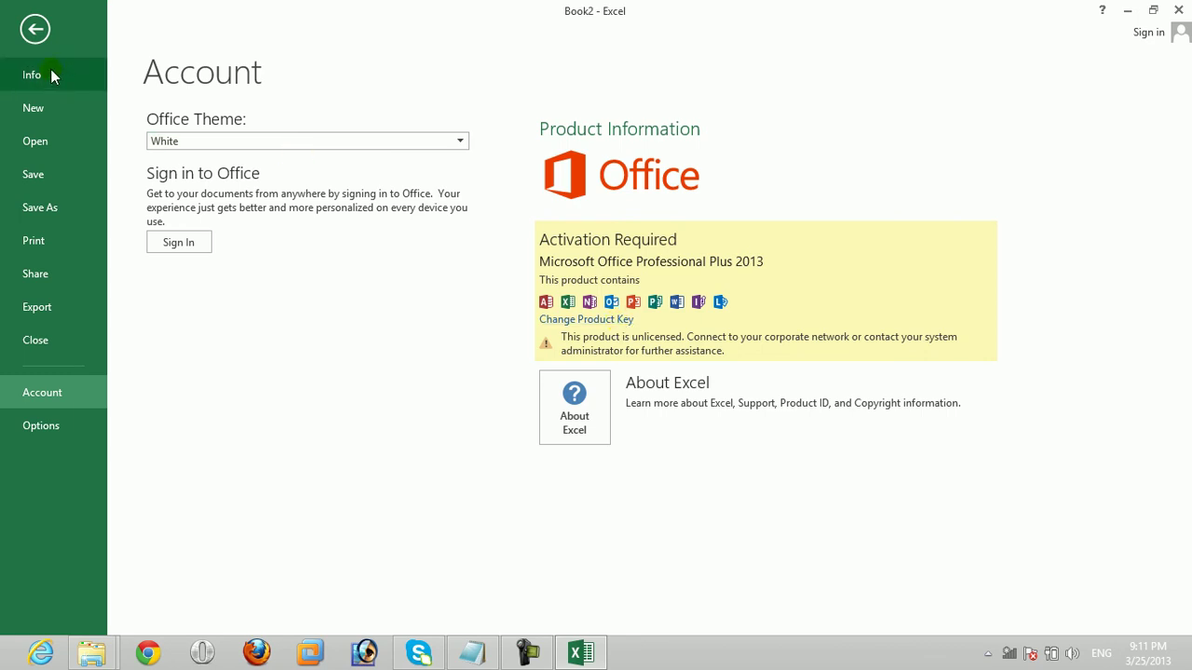
Step: On the Account page, switch the Office Theme to Light Gray, then to Dark Gray
click(57, 33)
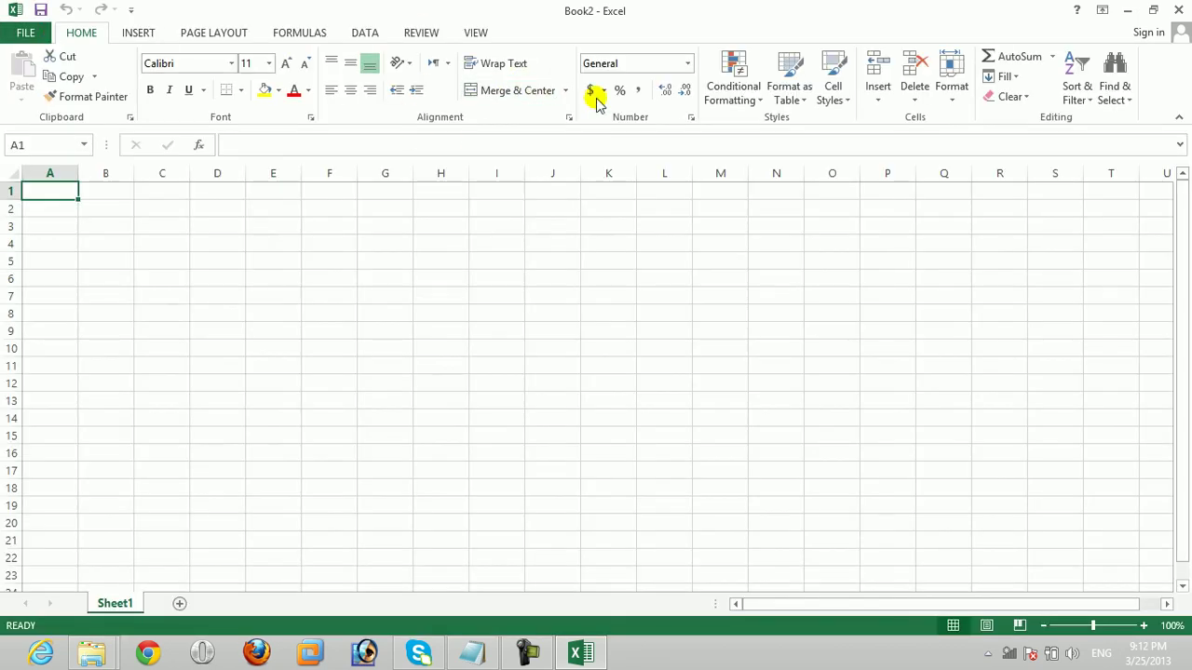
click(26, 33)
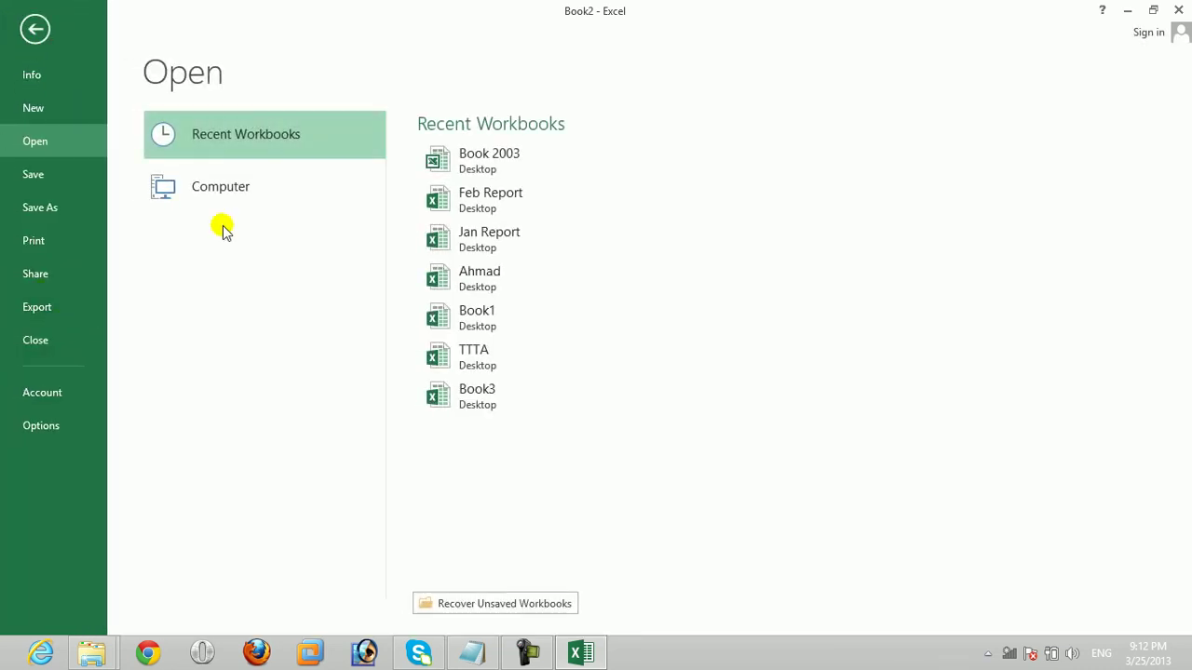
click(41, 396)
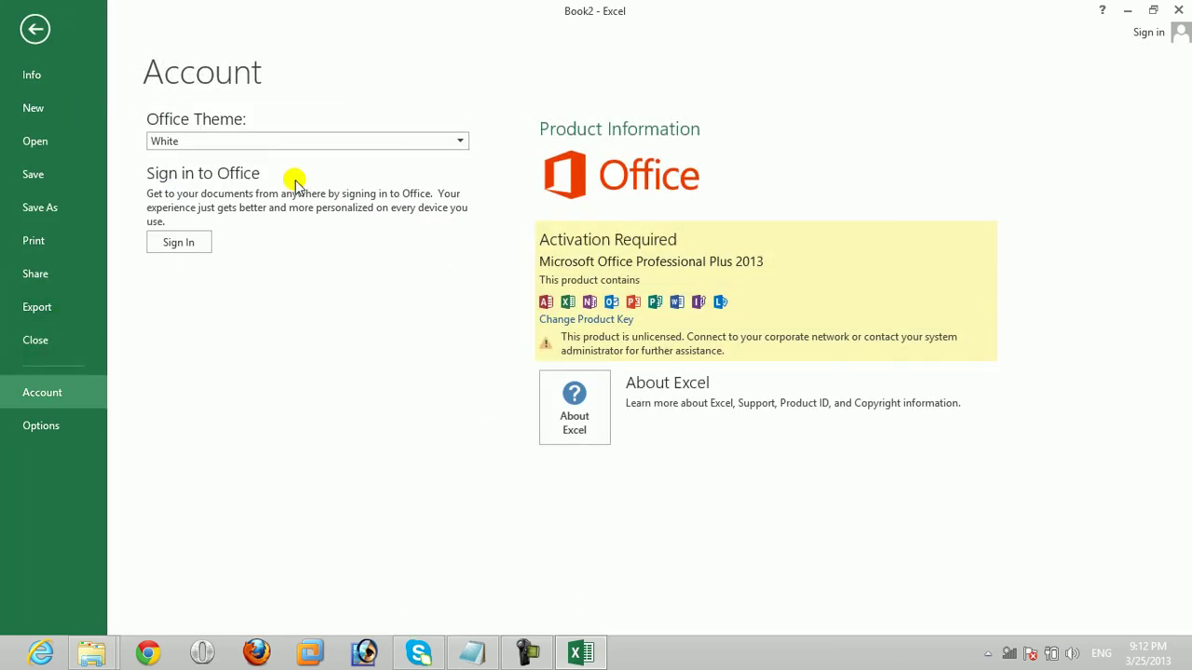
click(458, 138)
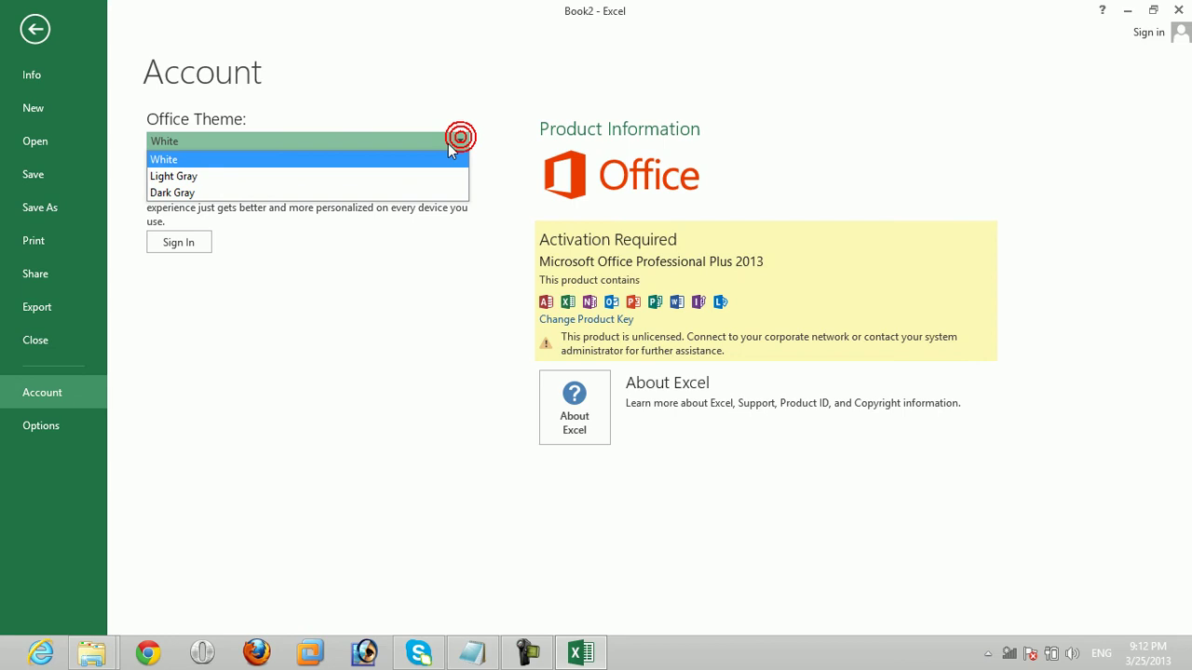
click(302, 181)
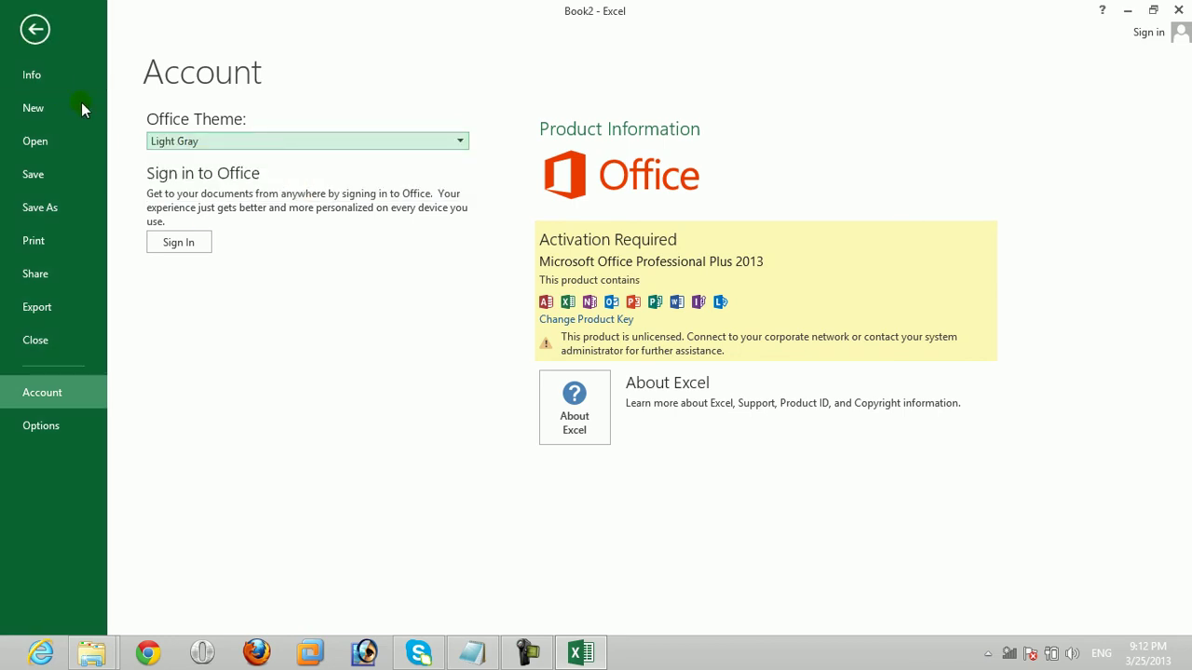
click(398, 140)
click(322, 193)
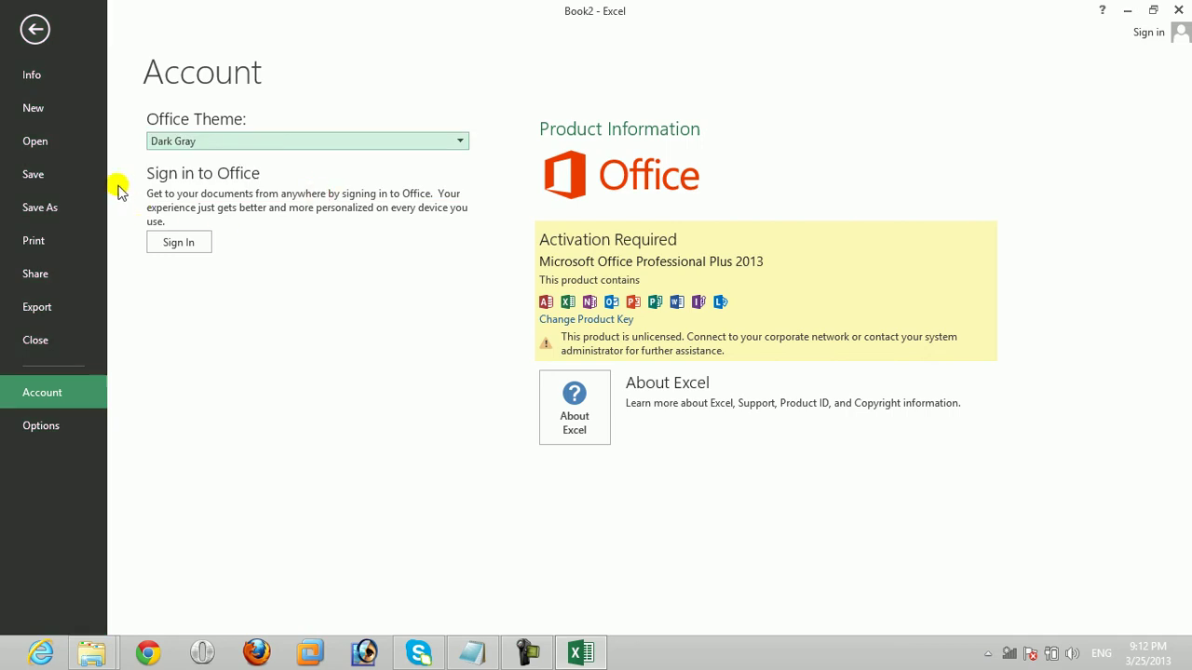
Step: Set the theme briefly to White, reapply Dark Gray, and view the worksheet in it
click(407, 141)
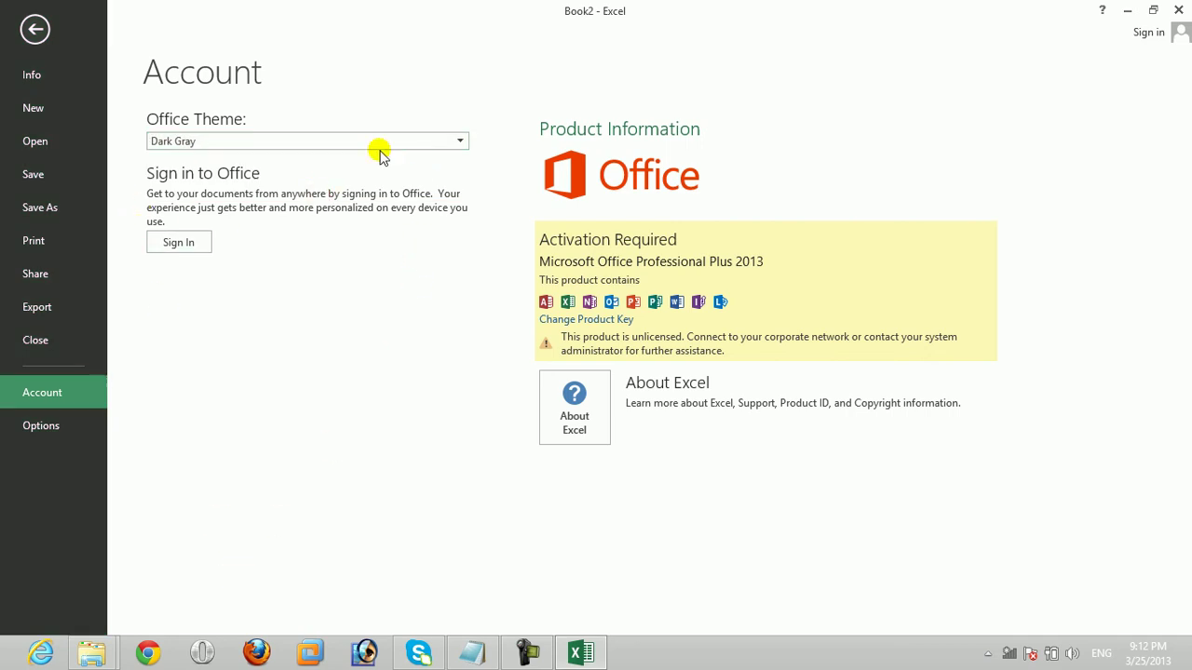
click(356, 160)
click(354, 149)
click(330, 193)
click(46, 33)
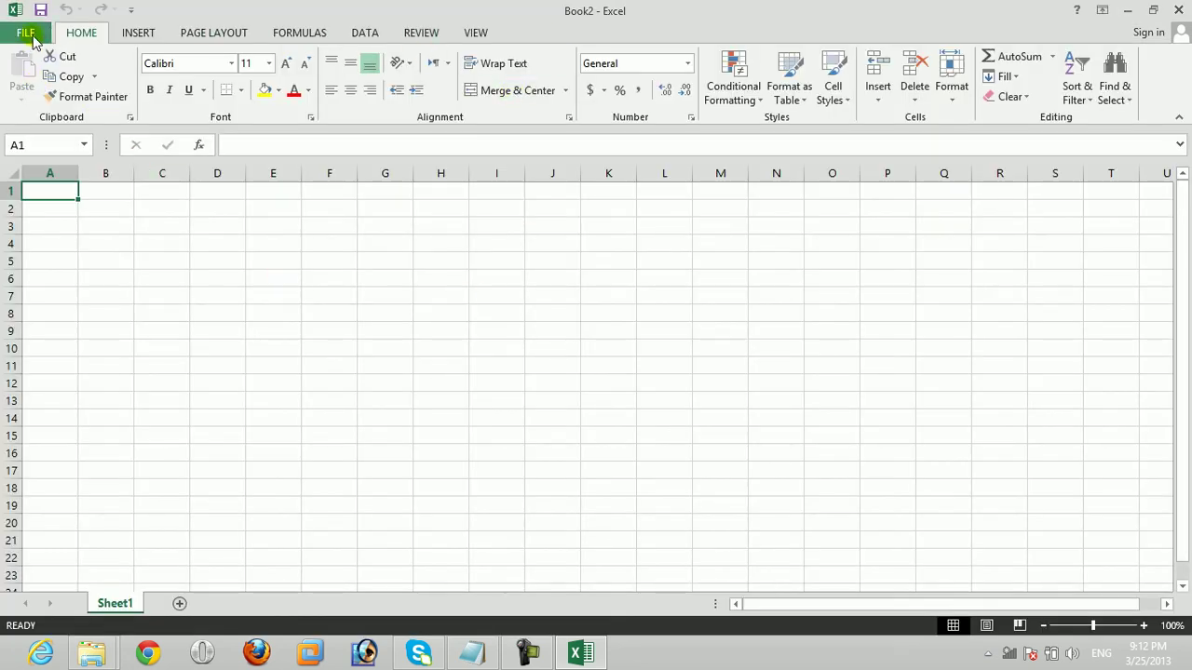
Step: Restore the White Office Theme and return to Sheet1, selecting cell F11
click(31, 39)
click(16, 391)
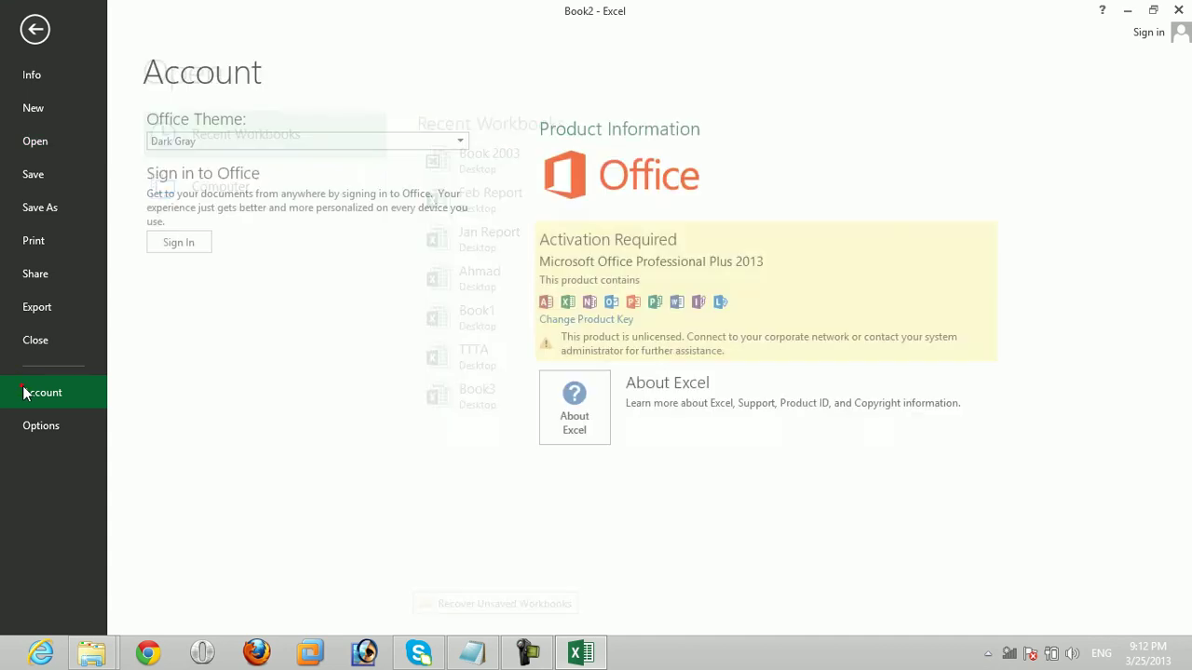
click(380, 140)
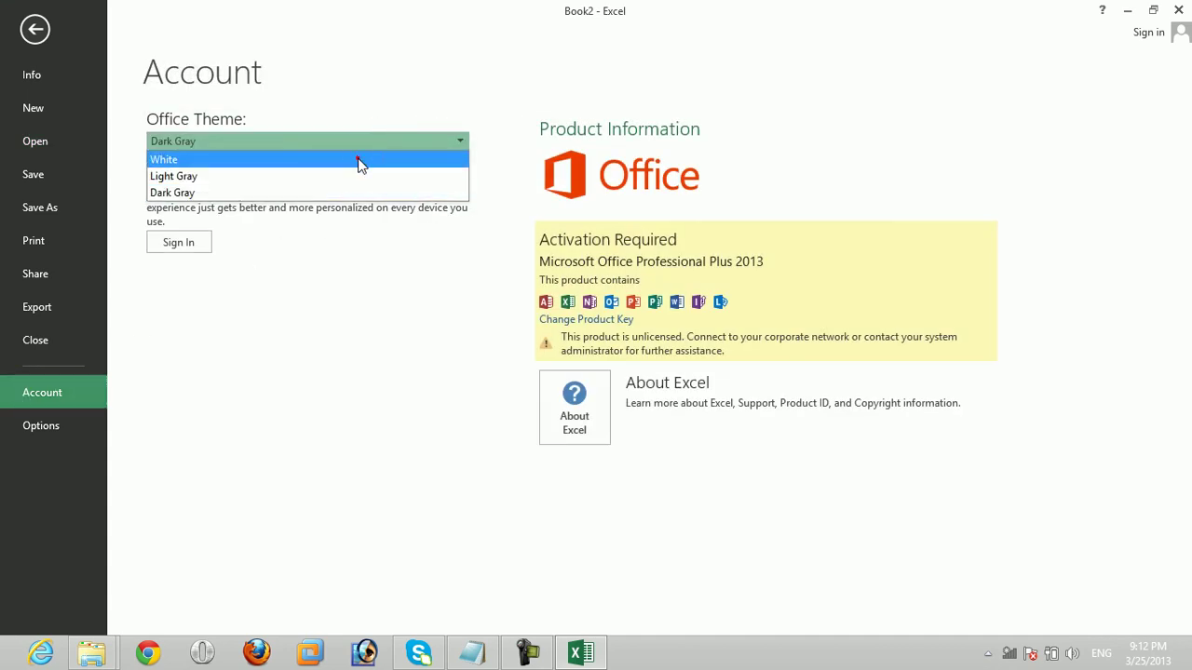
click(356, 160)
click(35, 28)
click(307, 363)
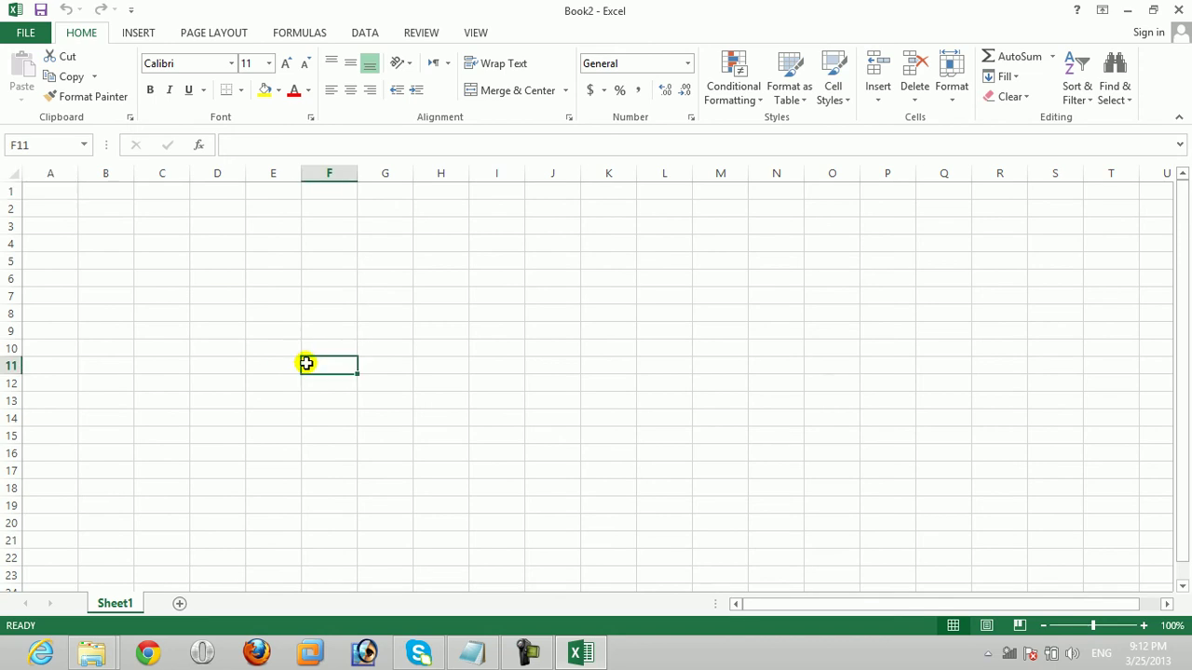
Step: Select D6, D6:H13, E4:H10 and E4 on the empty sheet, then close Excel
click(194, 277)
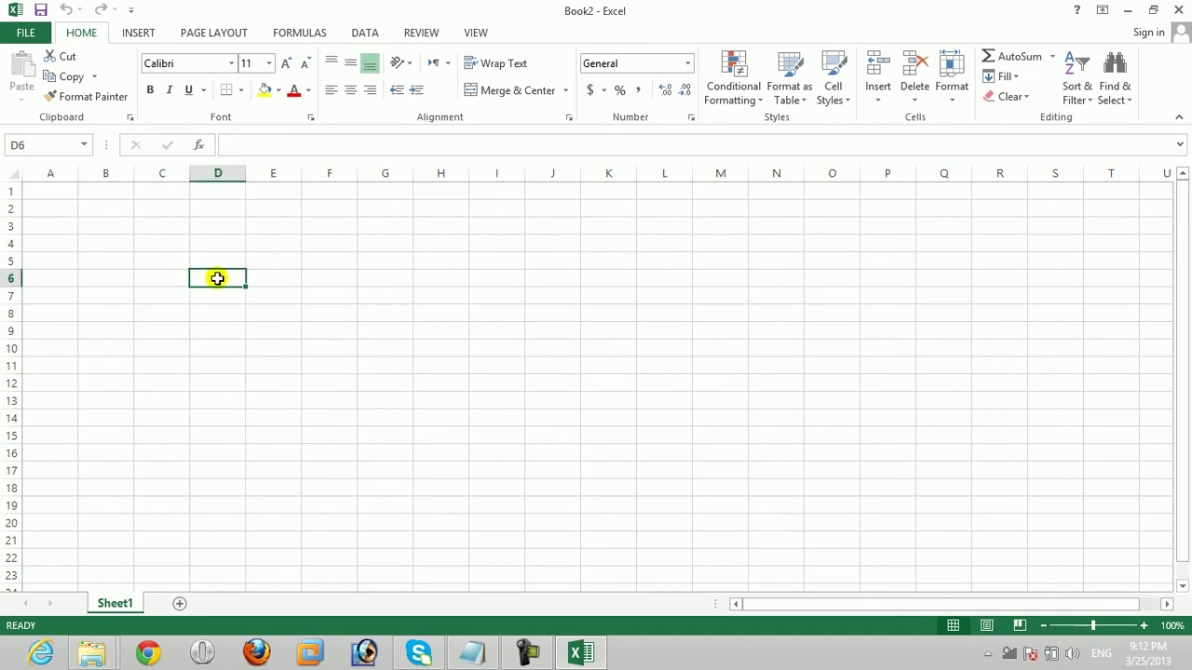
mouse_move(216, 279)
mouse_down()
mouse_move(424, 406)
mouse_move(466, 405)
mouse_up()
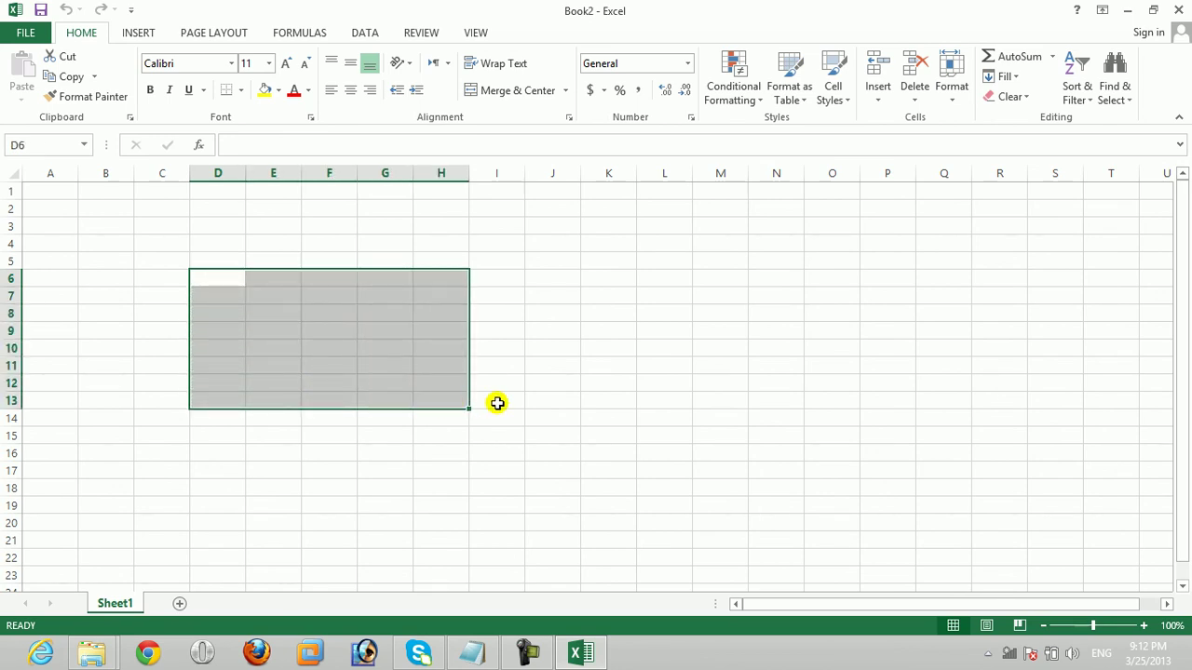
click(199, 278)
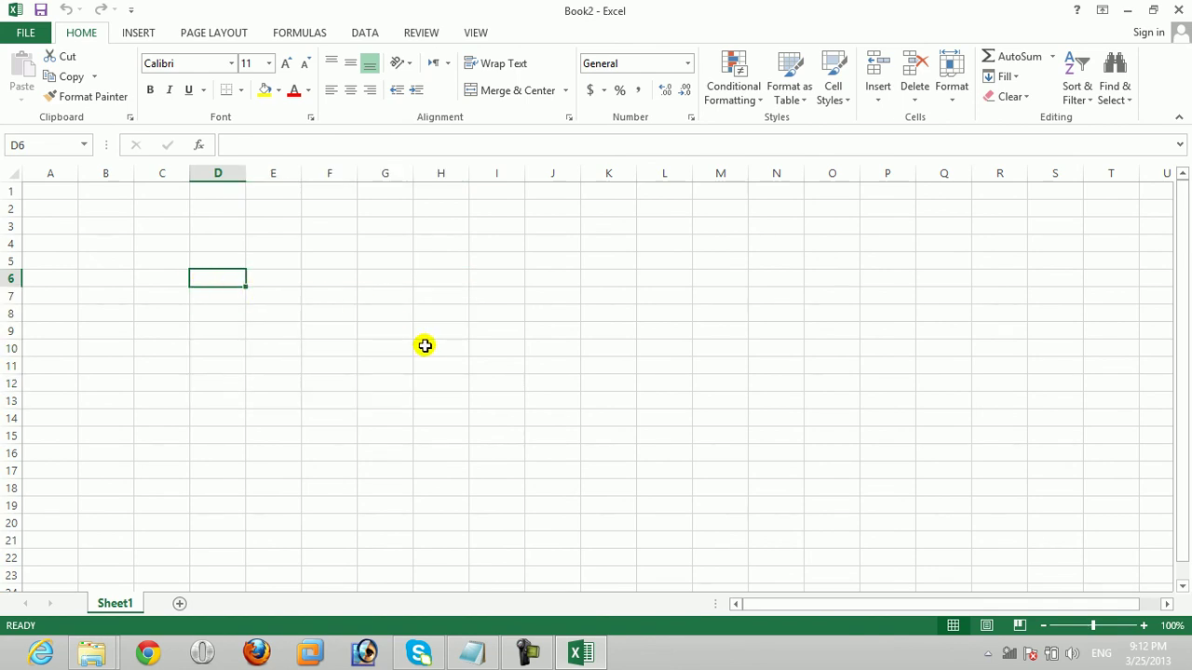
drag(425, 345, 273, 245)
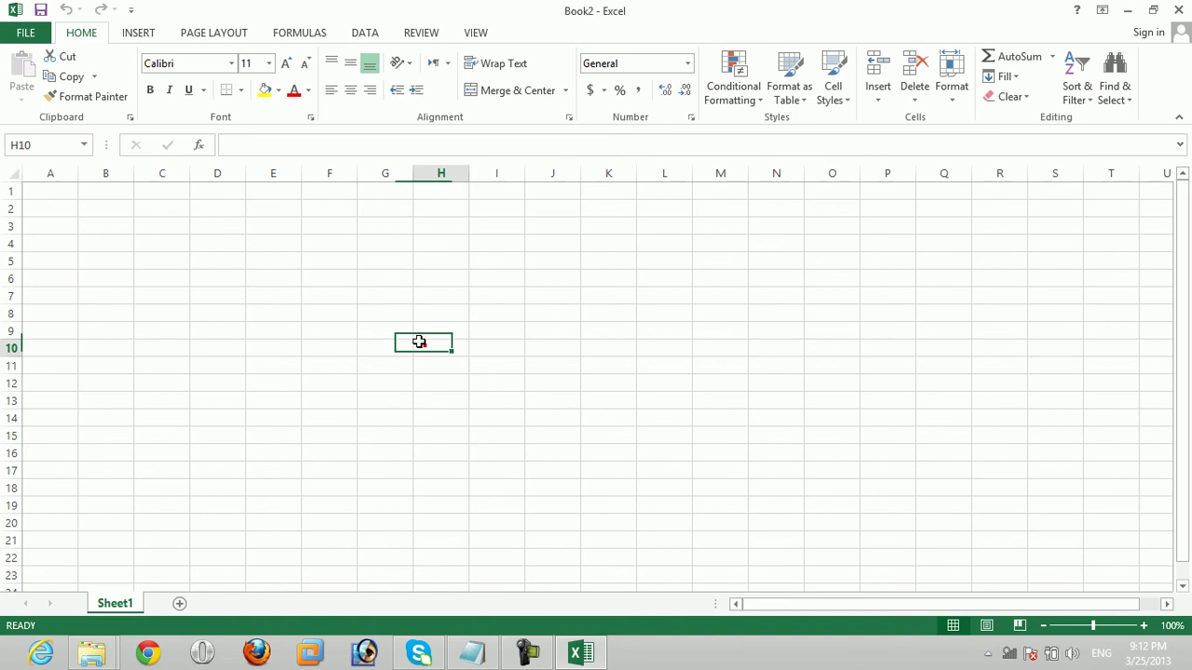
click(276, 246)
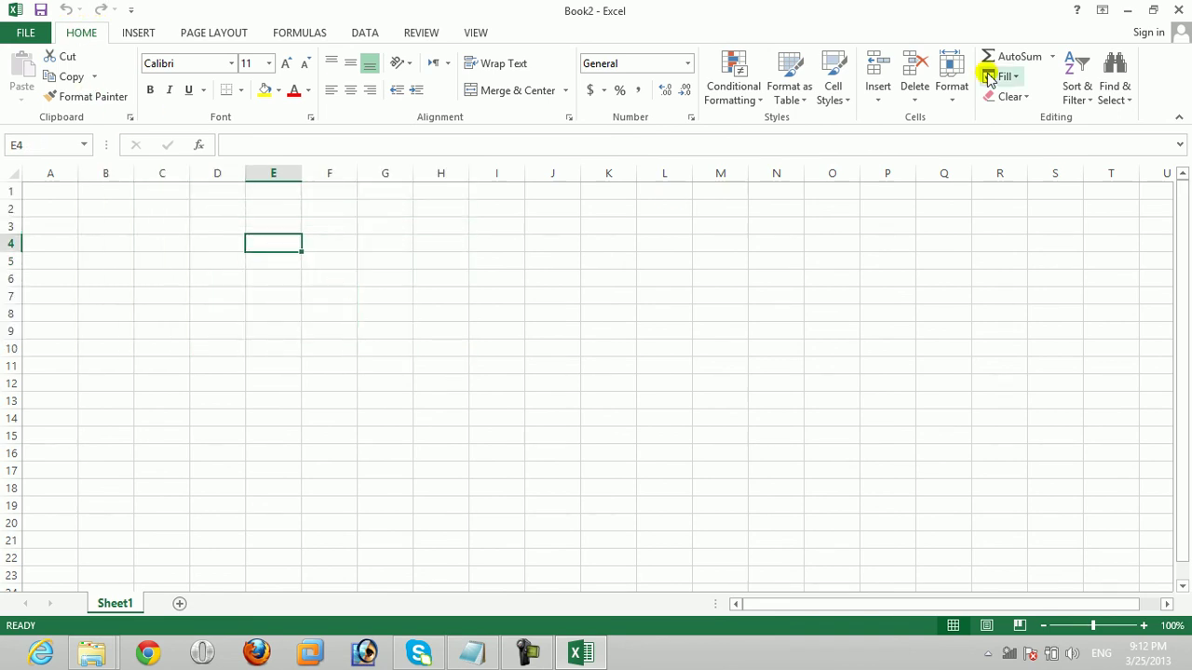
click(1179, 9)
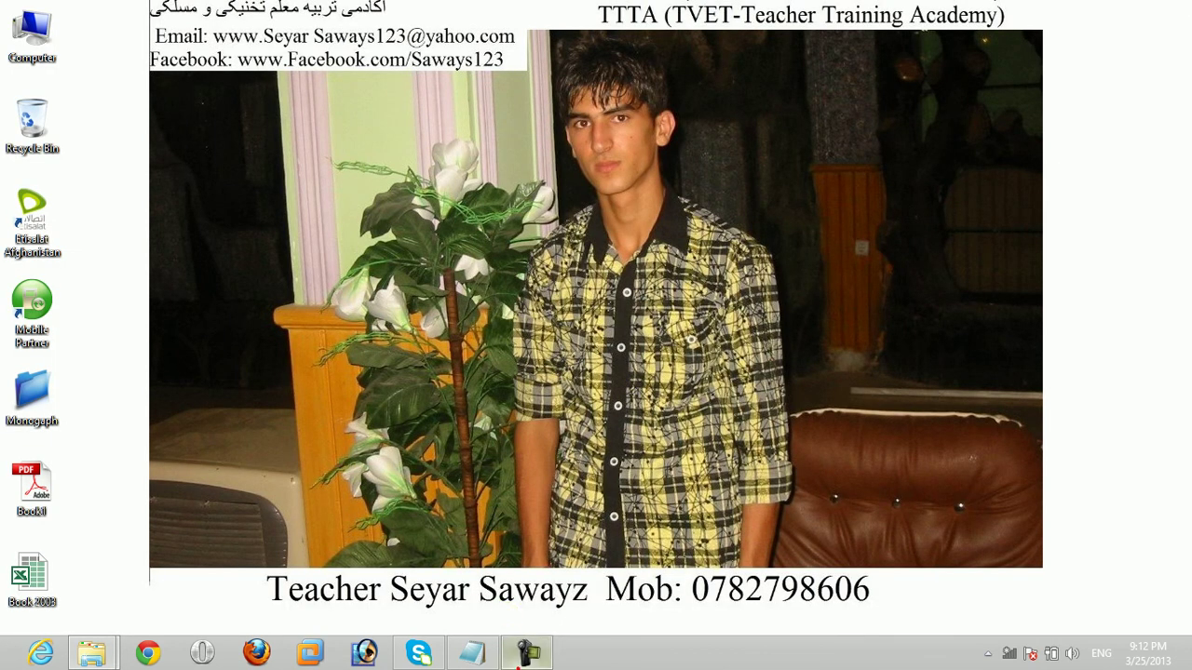